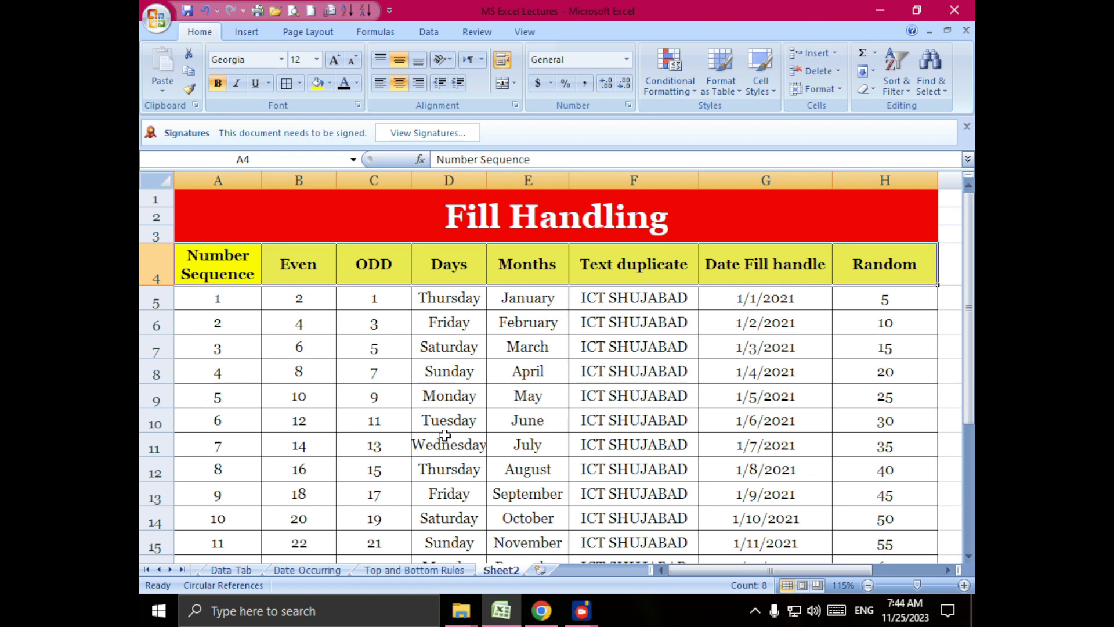
{"action": "left_click", "coordinate": [231, 267]}
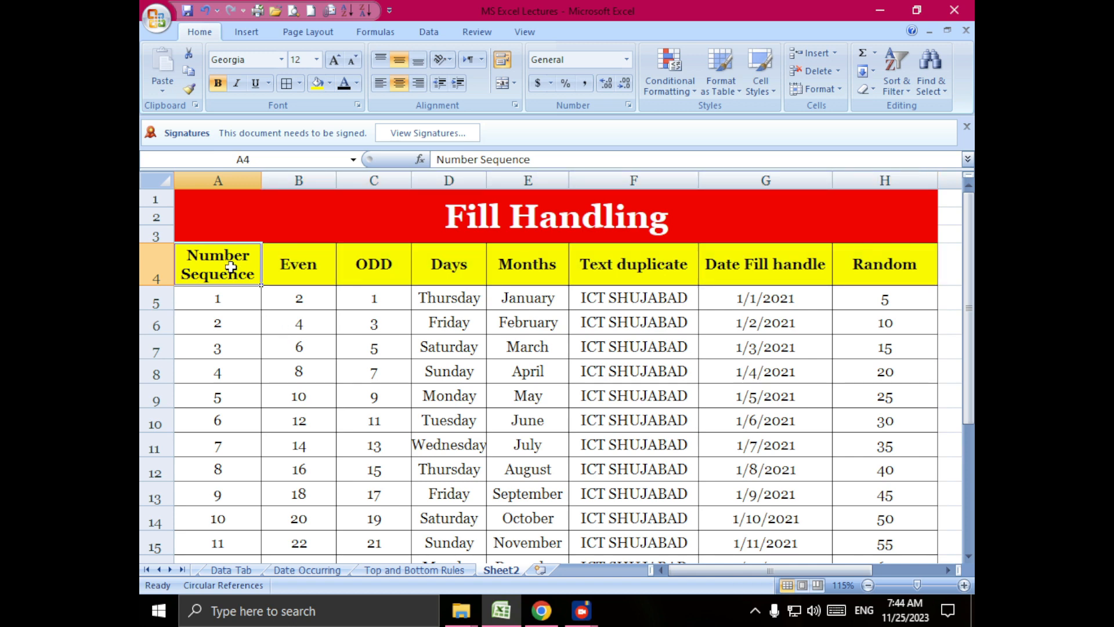
{"action": "left_click_drag", "start_coordinate": [225, 299], "coordinate": [222, 537]}
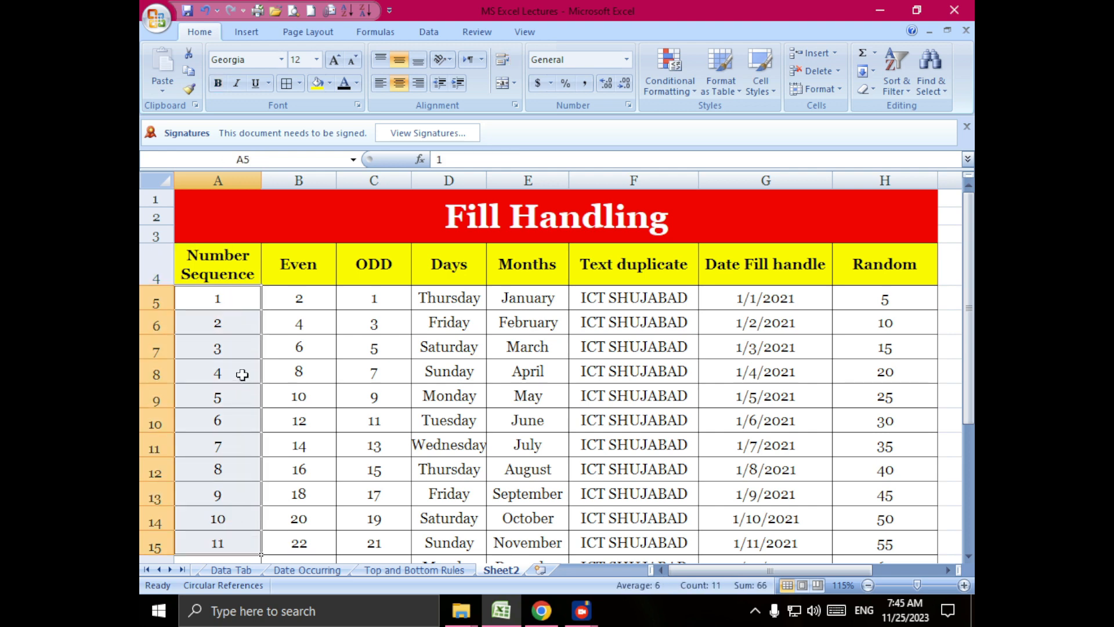
{"action": "left_click", "coordinate": [295, 277]}
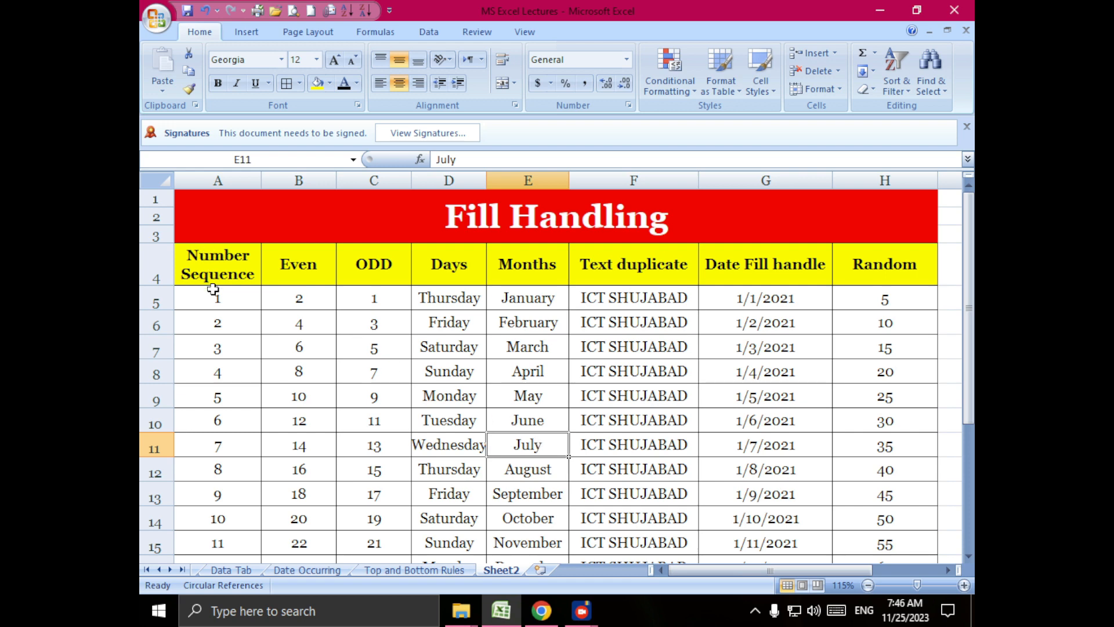
- Clear all the data below the header row in columns A through H, keeping the title and headers
{"action": "left_click_drag", "start_coordinate": [212, 297], "coordinate": [898, 522]}
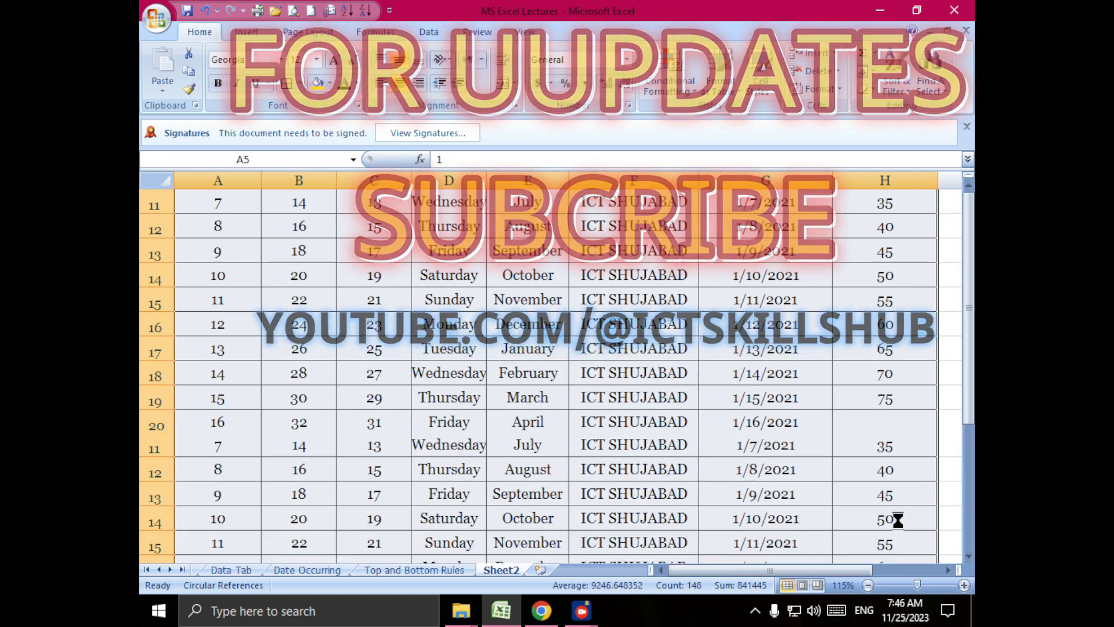
{"action": "key", "text": "Delete"}
{"action": "left_click", "coordinate": [268, 351]}
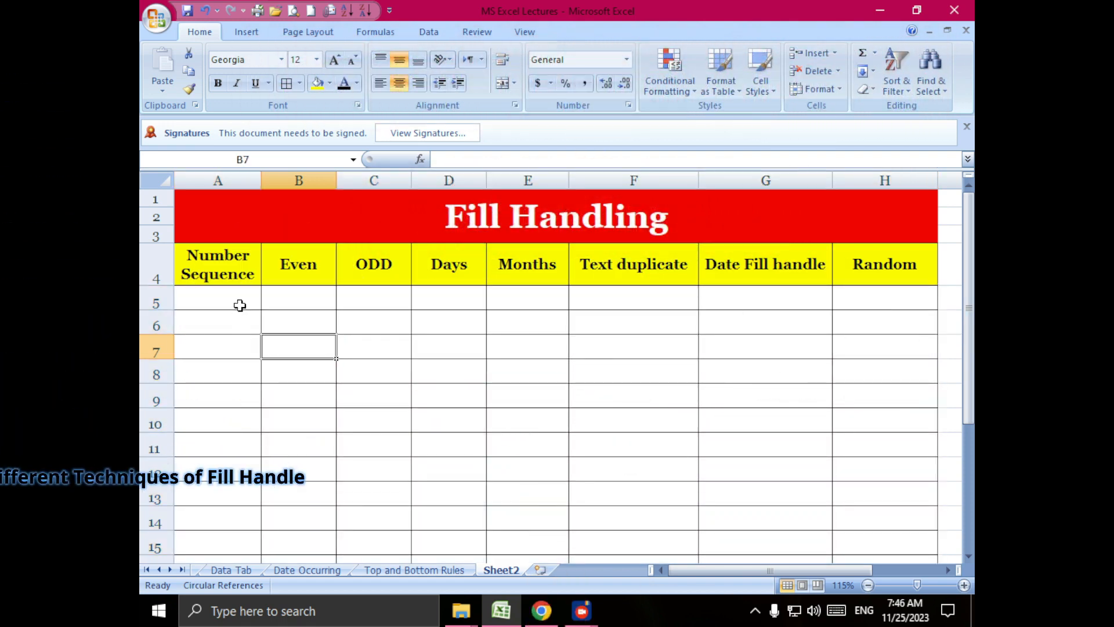
- Enter 1 and 2 in the first two cells under Number Sequence, A5 and A6
{"action": "left_click", "coordinate": [235, 300]}
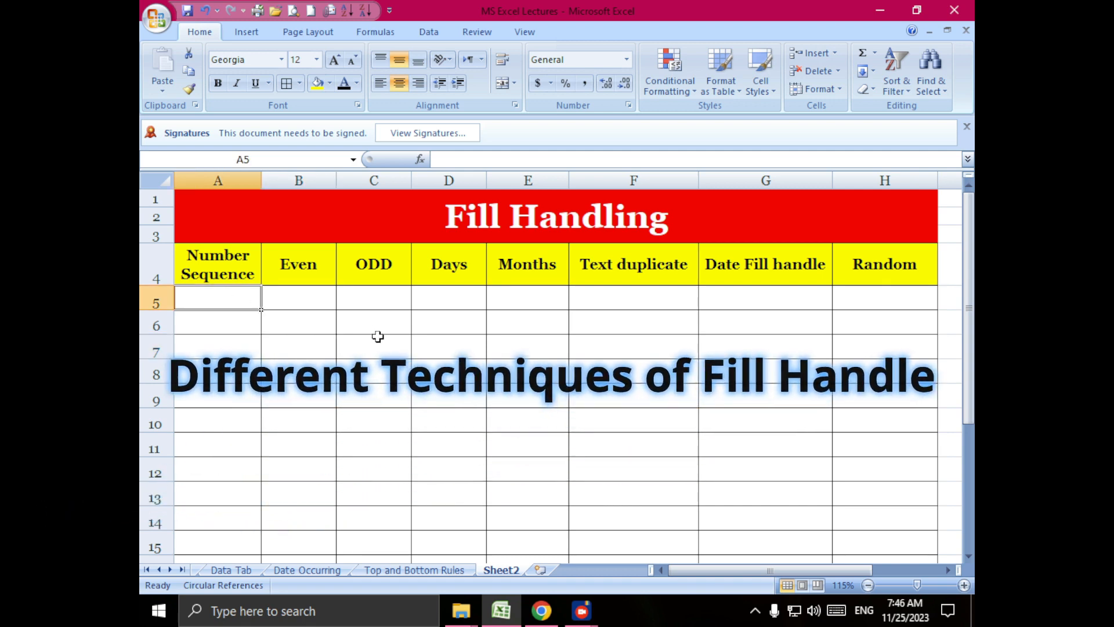
{"action": "type", "text": "1"}
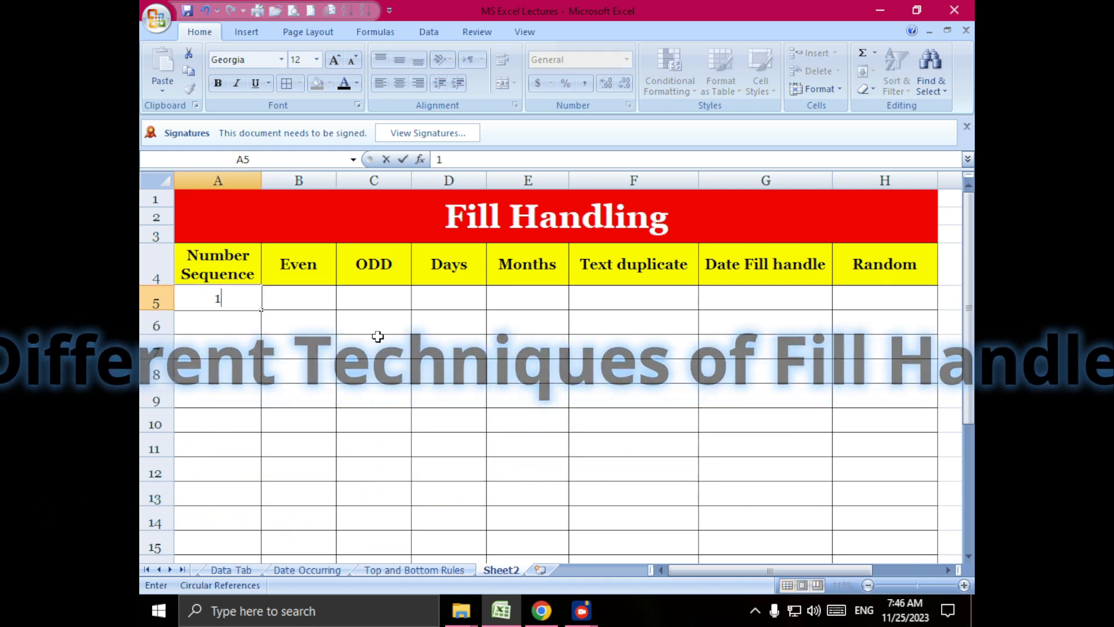
{"action": "key", "text": "Return"}
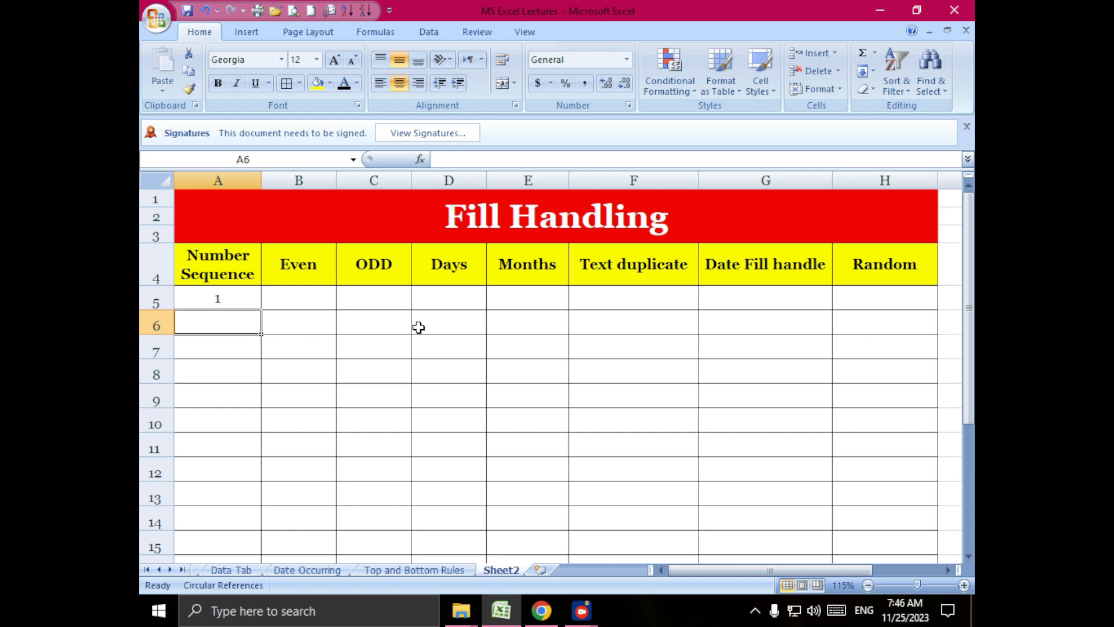
{"action": "type", "text": "2"}
{"action": "left_click", "coordinate": [368, 353]}
- Fill the Number Sequence series from A5:A6 down to 20 in row 24 and make the numbers bold
{"action": "left_click", "coordinate": [223, 294]}
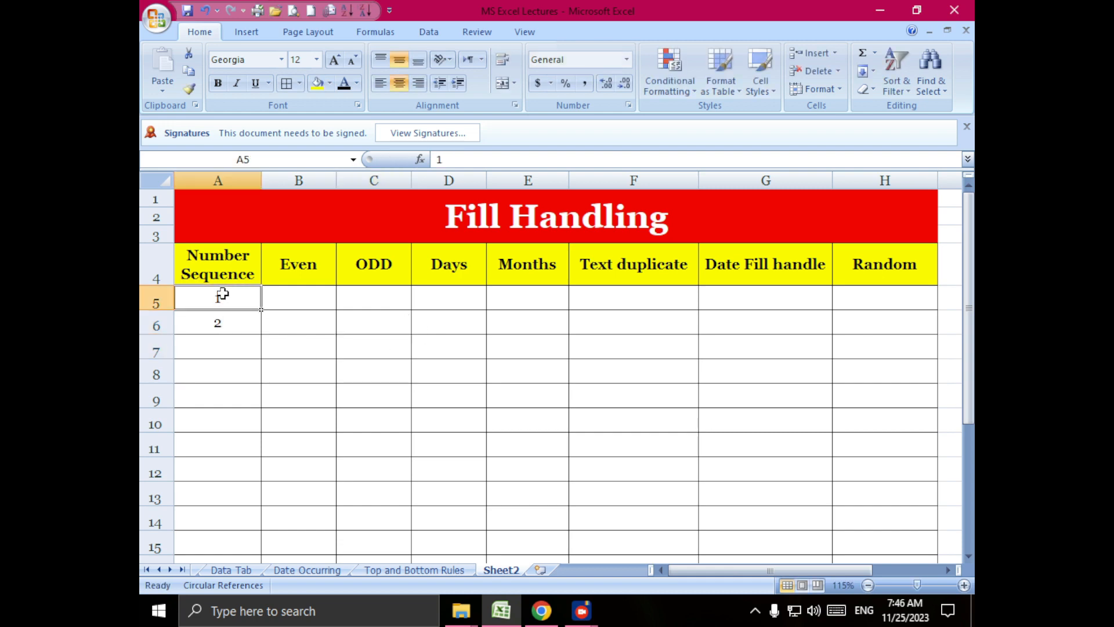
{"action": "left_click_drag", "start_coordinate": [223, 294], "coordinate": [221, 324]}
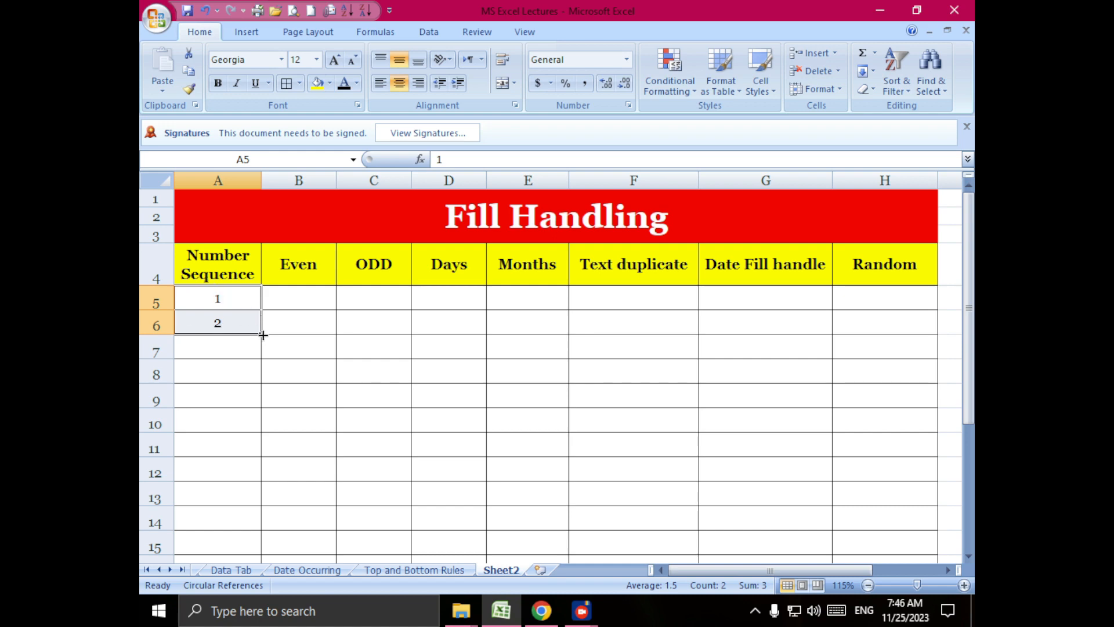
{"action": "left_click_drag", "start_coordinate": [261, 335], "coordinate": [264, 500]}
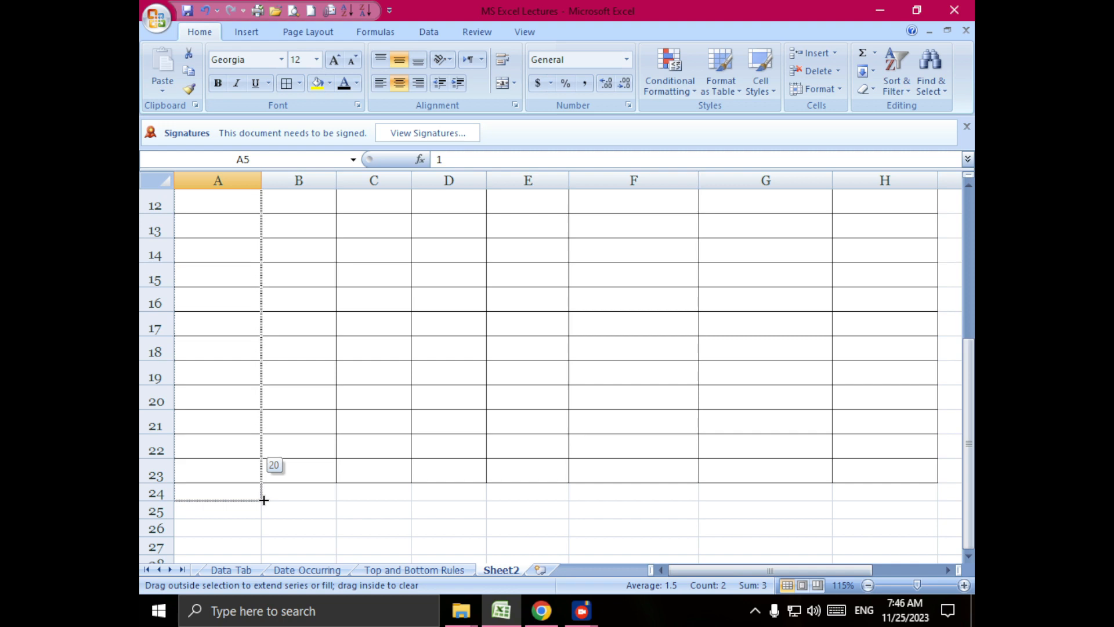
{"action": "left_click_drag", "start_coordinate": [264, 500], "coordinate": [264, 500]}
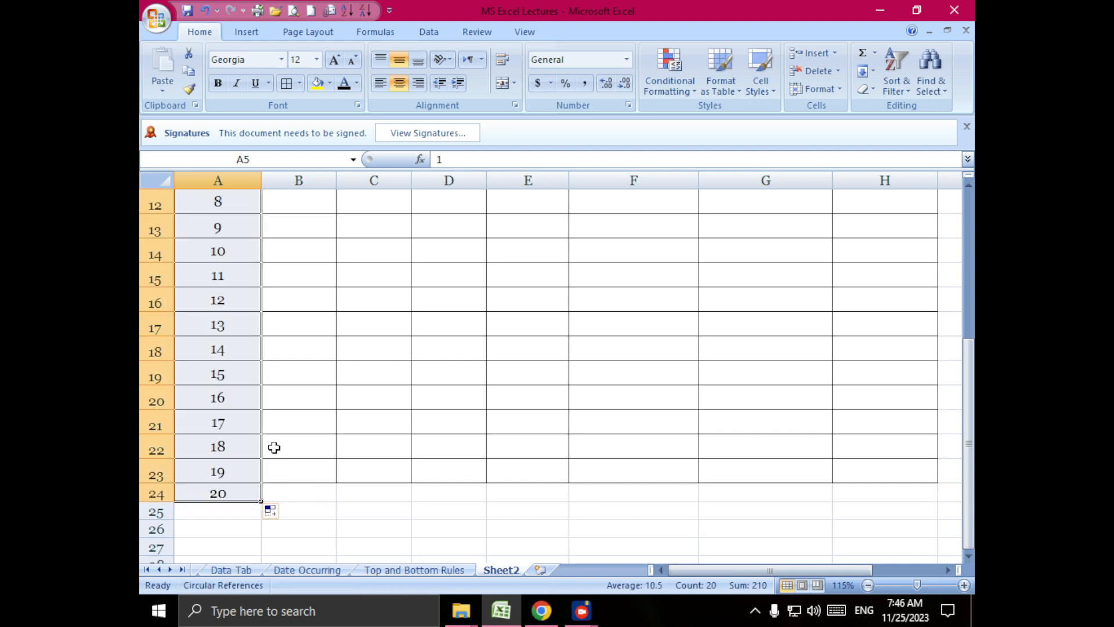
{"action": "left_click", "coordinate": [219, 82]}
{"action": "scroll", "coordinate": [397, 309], "scroll_direction": "up", "scroll_amount": 4}
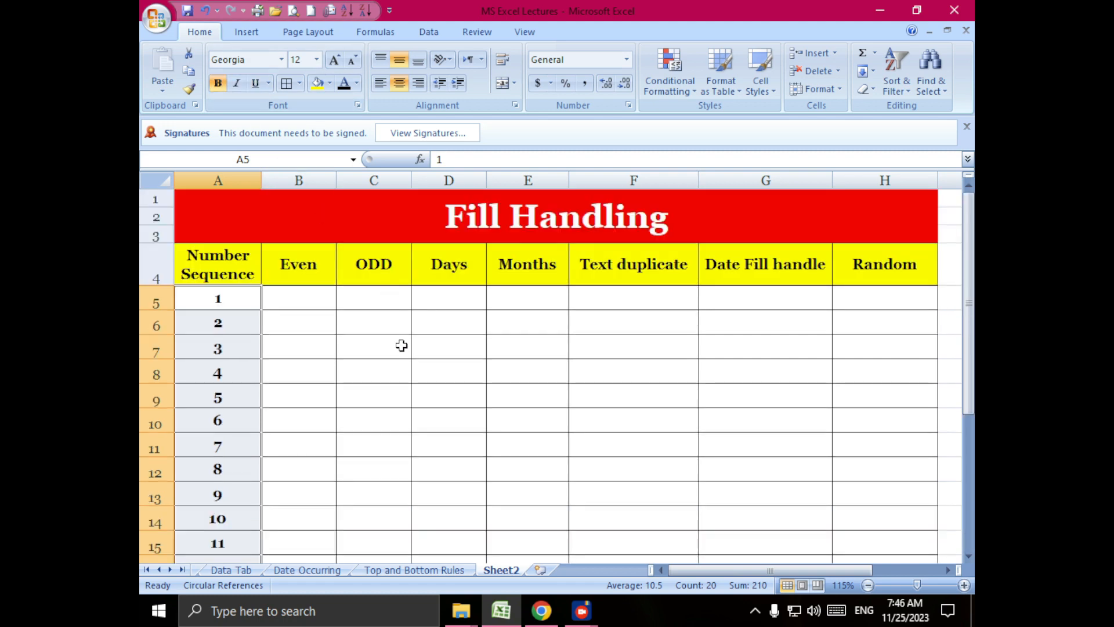
- Try extending the Number Sequence series past row 24 up to 29, and undo the extension
{"action": "scroll", "coordinate": [272, 355], "scroll_direction": "down", "scroll_amount": 5}
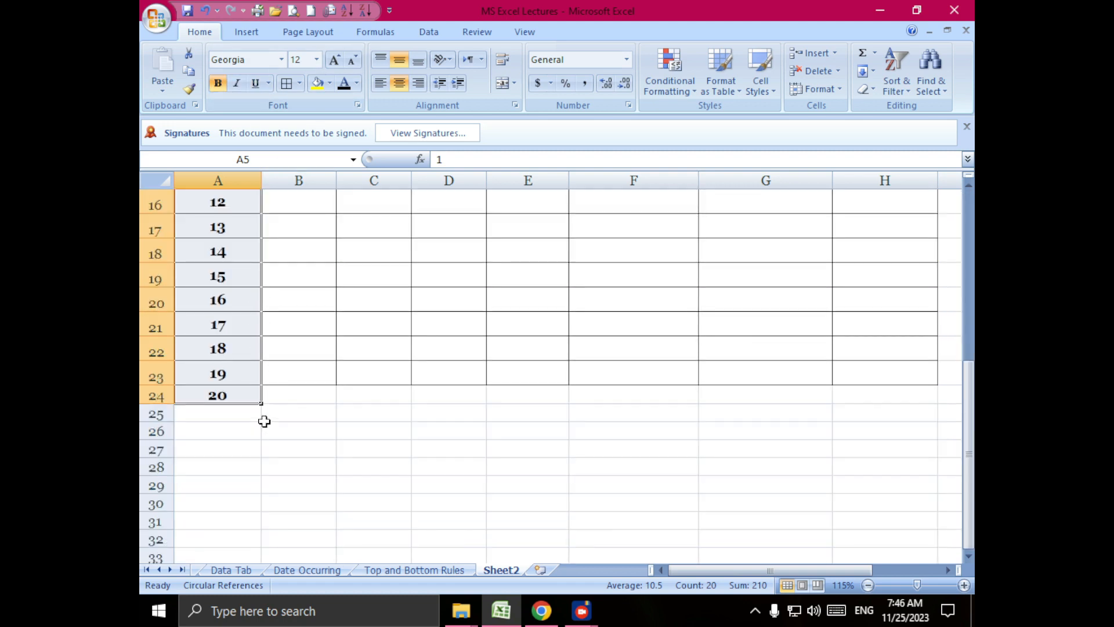
{"action": "left_click_drag", "start_coordinate": [261, 403], "coordinate": [244, 556]}
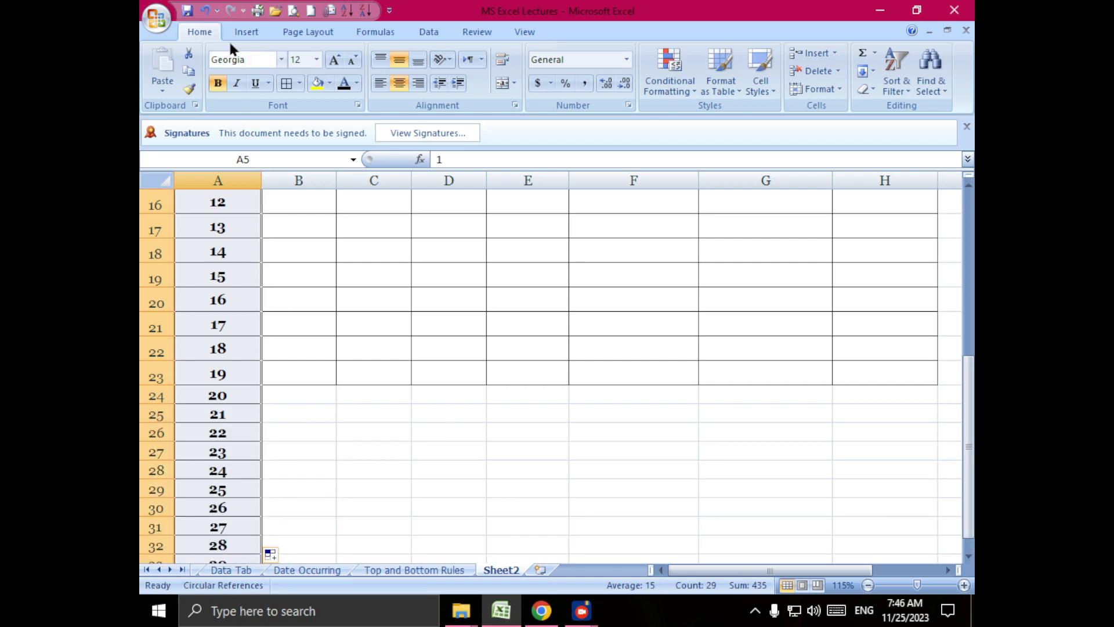
{"action": "left_click", "coordinate": [204, 11]}
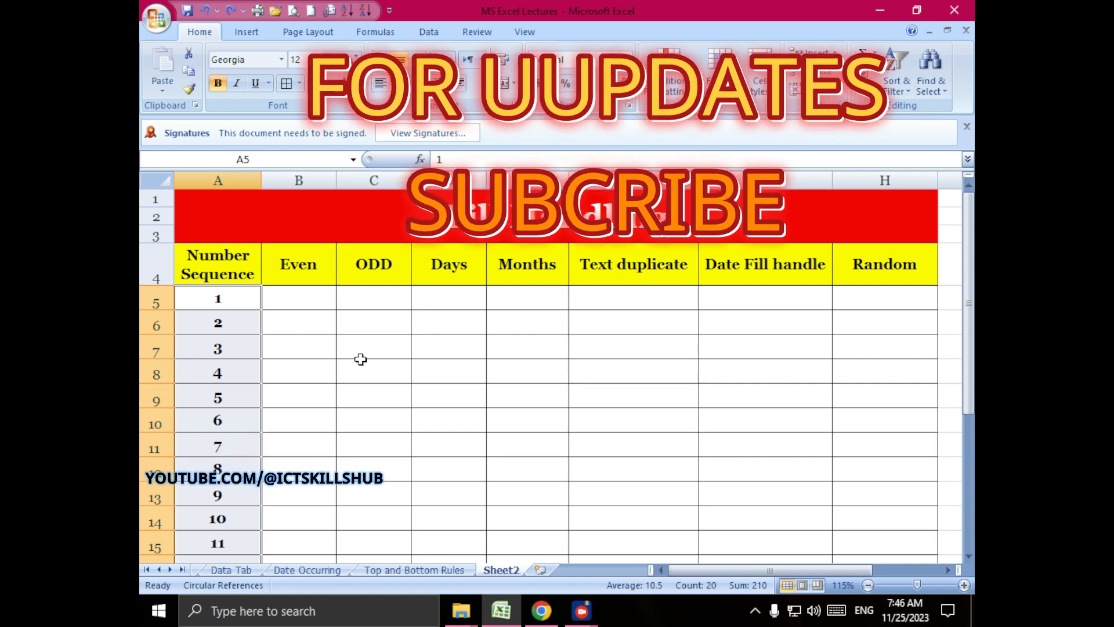
- Enter 2 and 4 in the first two cells under Even, B5 and B6
{"action": "left_click", "coordinate": [312, 298]}
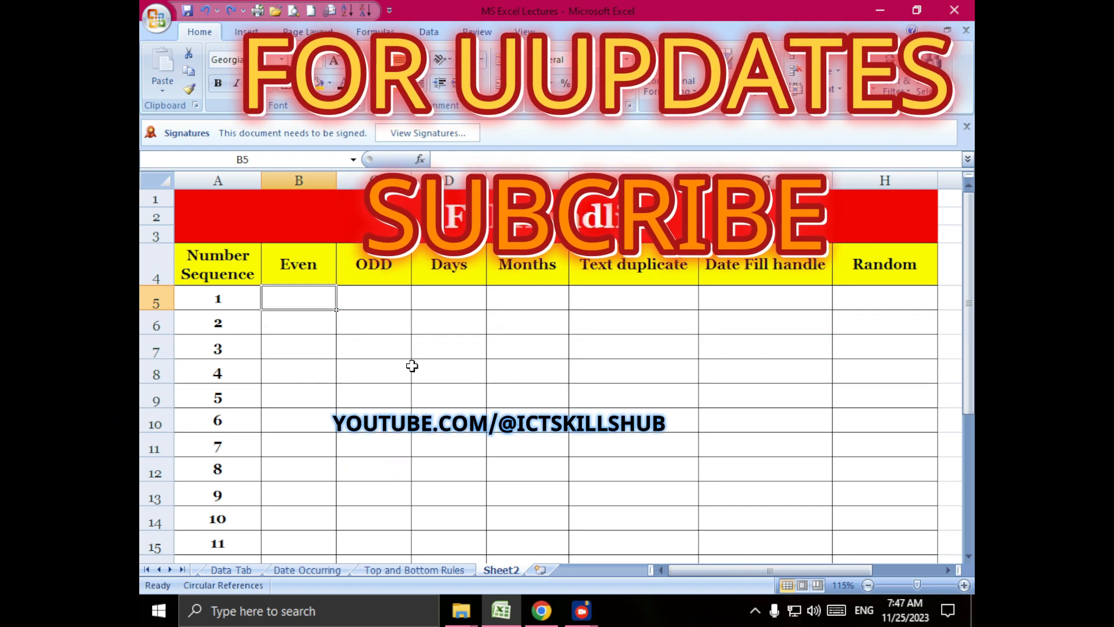
{"action": "type", "text": "2"}
{"action": "key", "text": "Return"}
{"action": "type", "text": "4"}
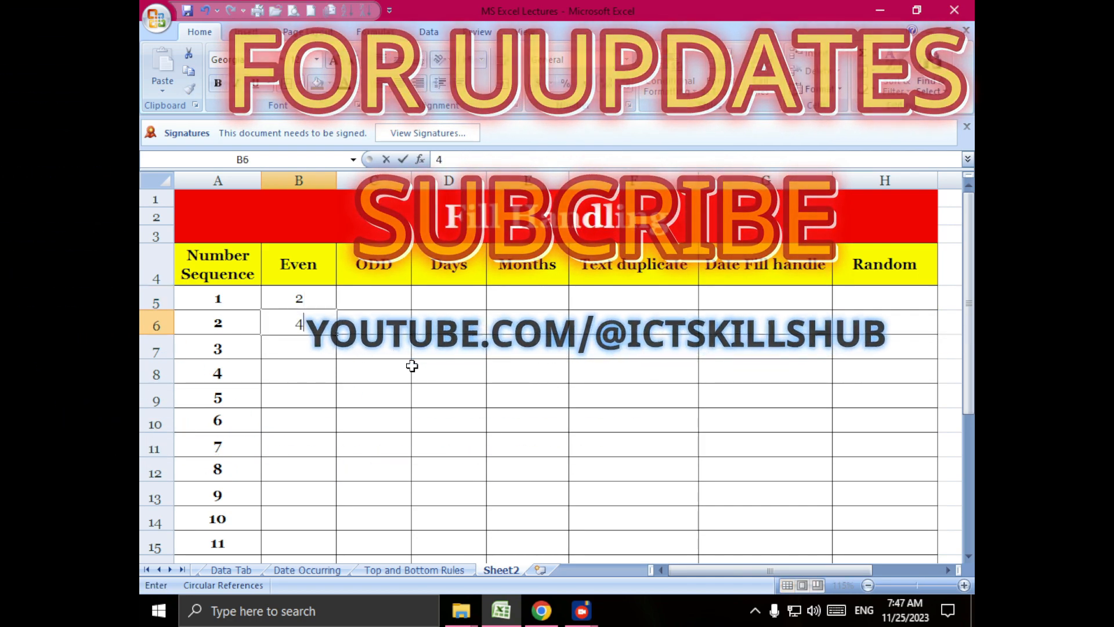
{"action": "key", "text": "Return"}
- Auto-fill the even number series from B5:B6 down to row 24 and make it bold
{"action": "left_click_drag", "start_coordinate": [311, 300], "coordinate": [312, 324]}
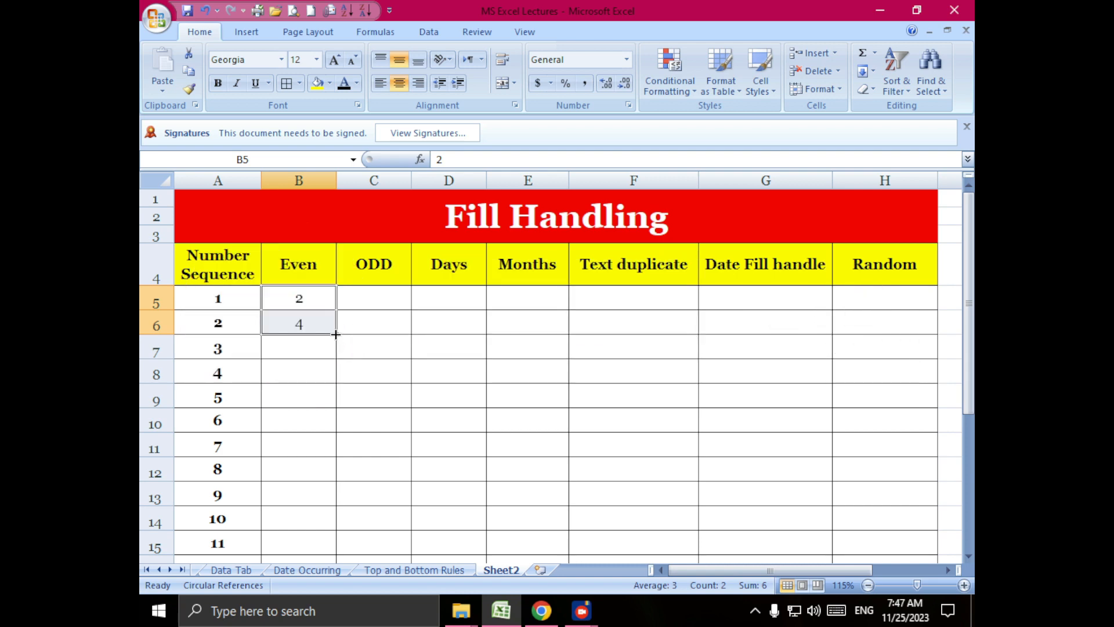
{"action": "double_click", "coordinate": [336, 335]}
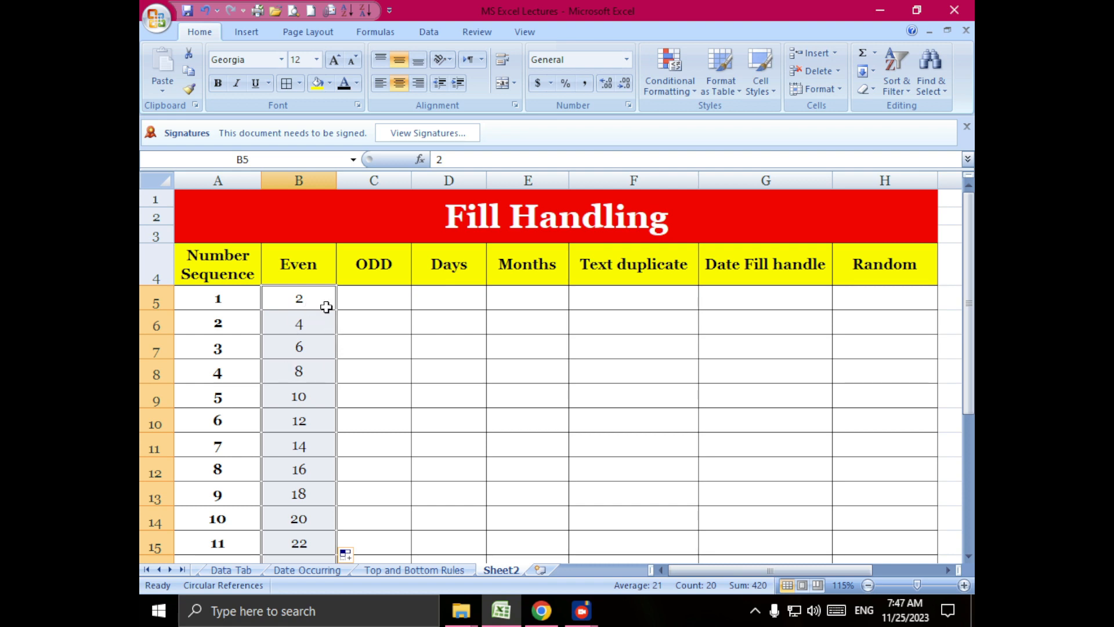
{"action": "key", "text": "ctrl+b"}
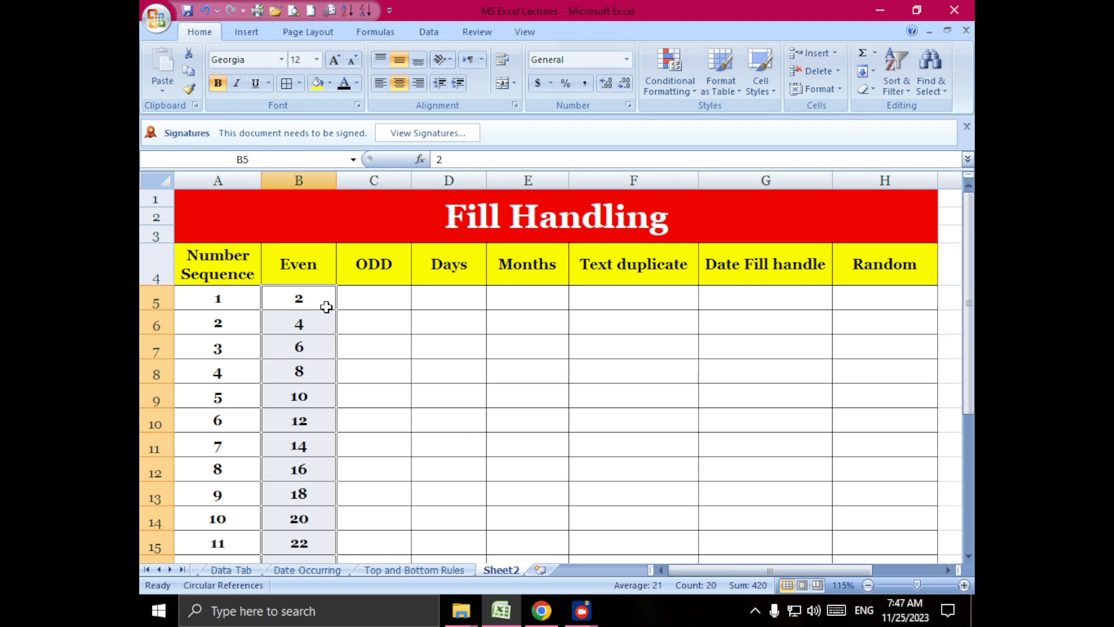
{"action": "left_click", "coordinate": [226, 304]}
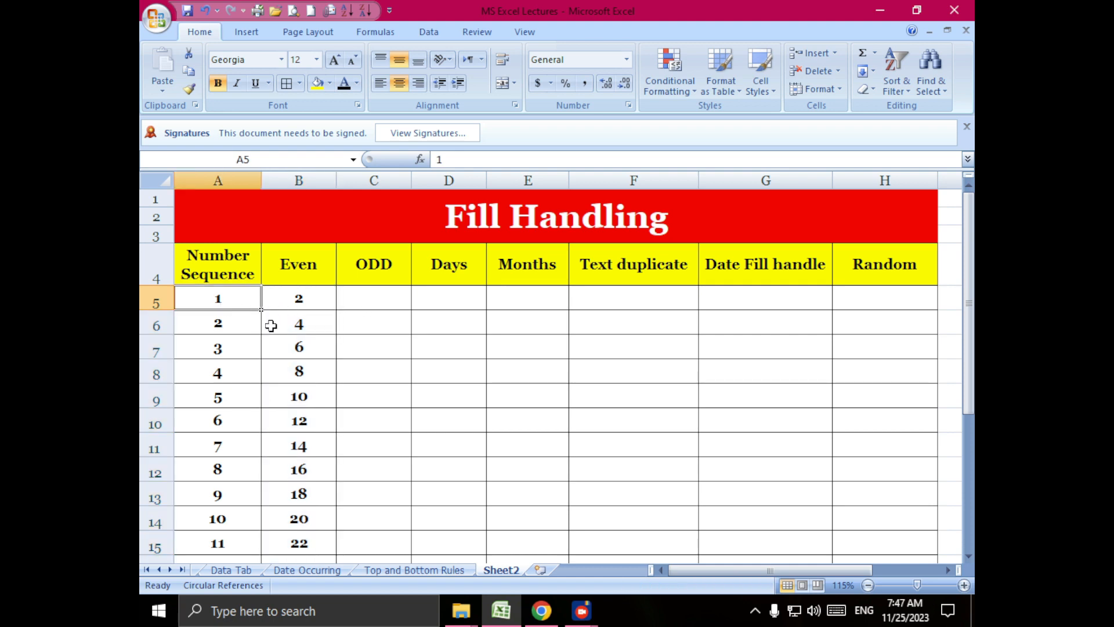
{"action": "left_click_drag", "start_coordinate": [271, 325], "coordinate": [885, 468]}
{"action": "scroll", "coordinate": [398, 216], "scroll_direction": "up", "scroll_amount": 4}
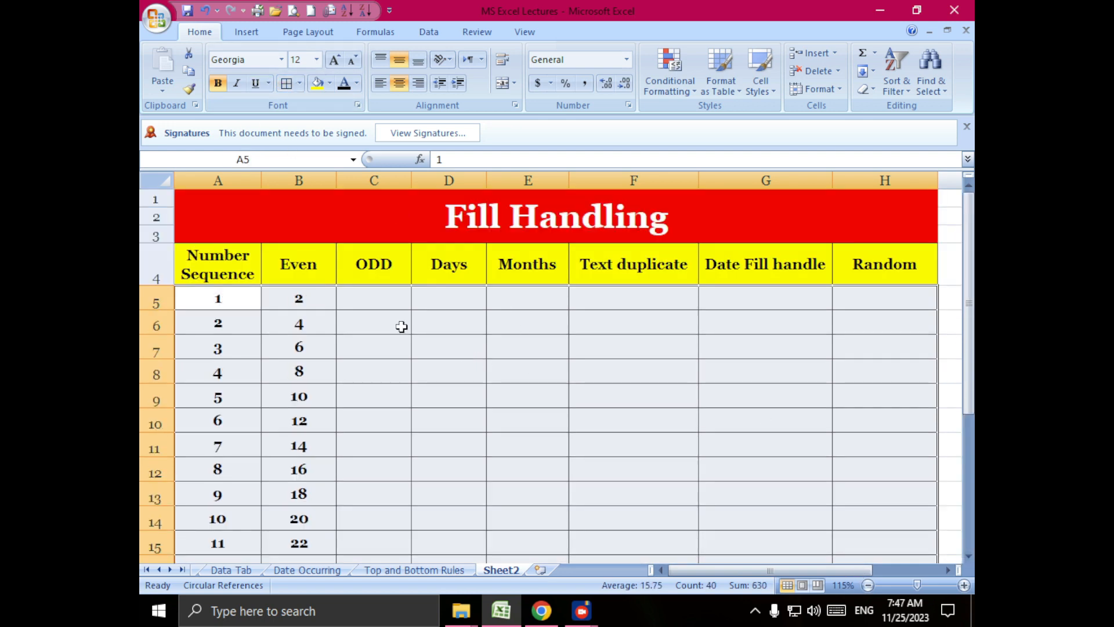
- Enter 1 and 3 in C5 and C6 under ODD, and auto-fill the odd number series down to row 24
{"action": "left_click", "coordinate": [373, 300]}
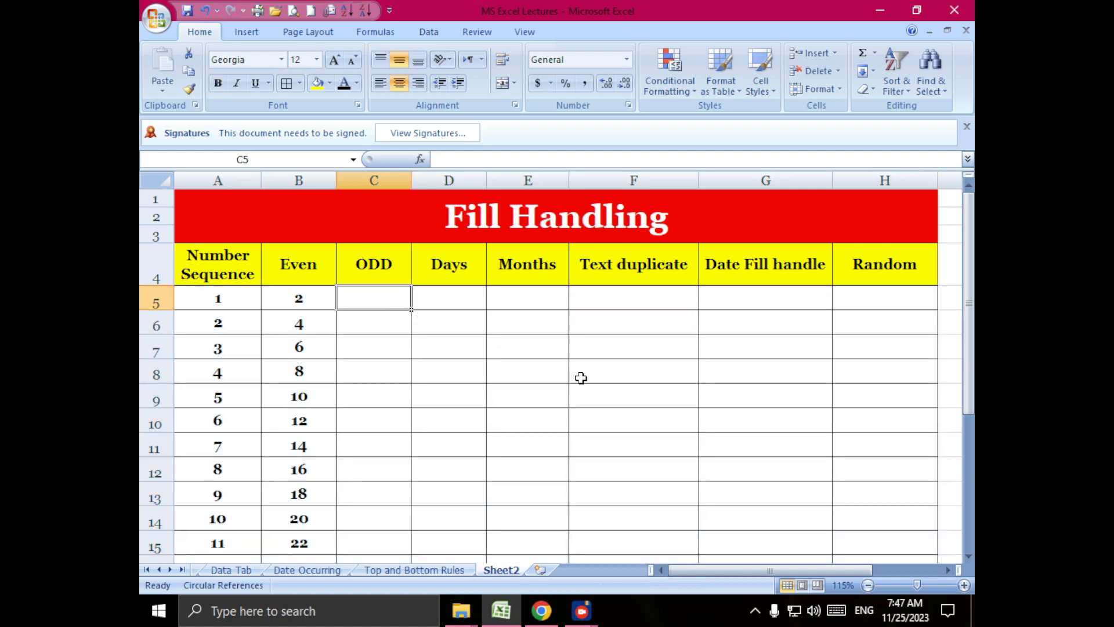
{"action": "type", "text": "1"}
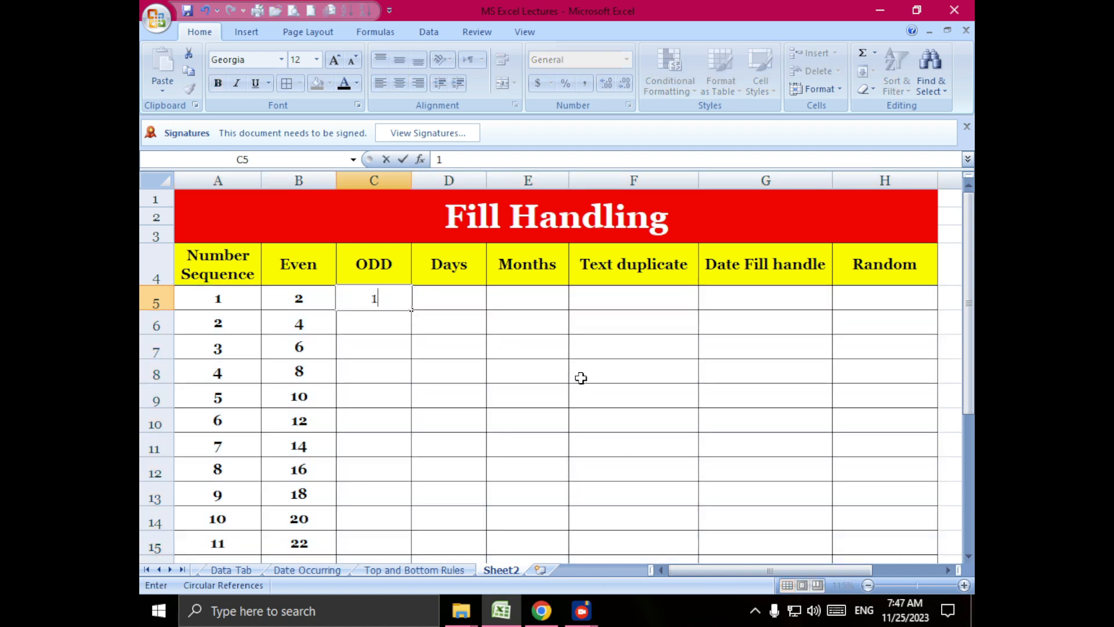
{"action": "key", "text": "Return"}
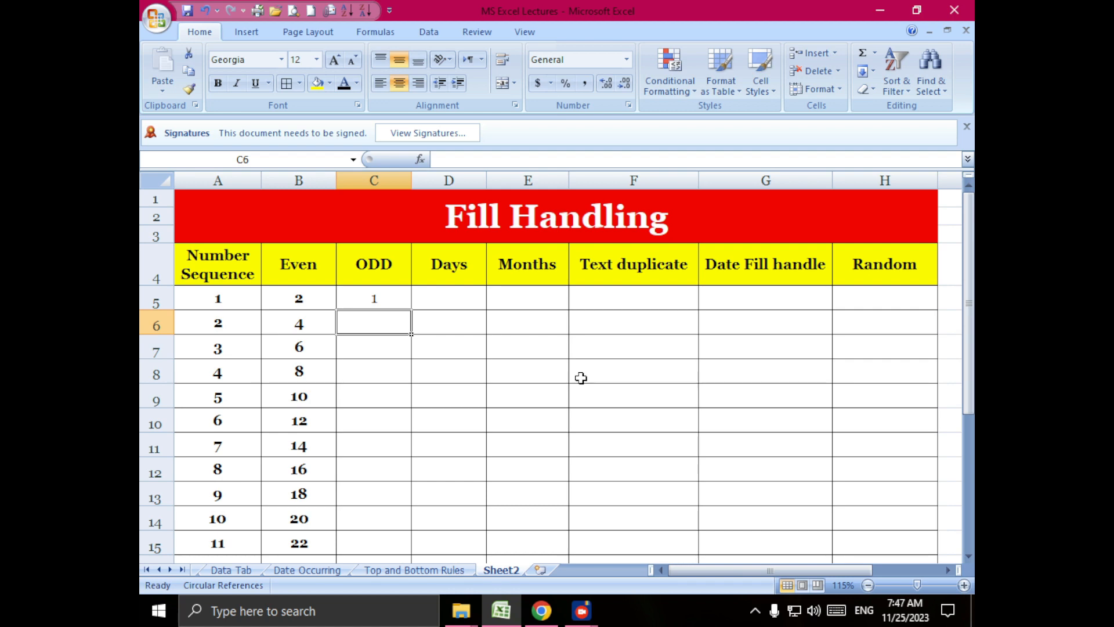
{"action": "type", "text": "3"}
{"action": "left_click", "coordinate": [511, 388]}
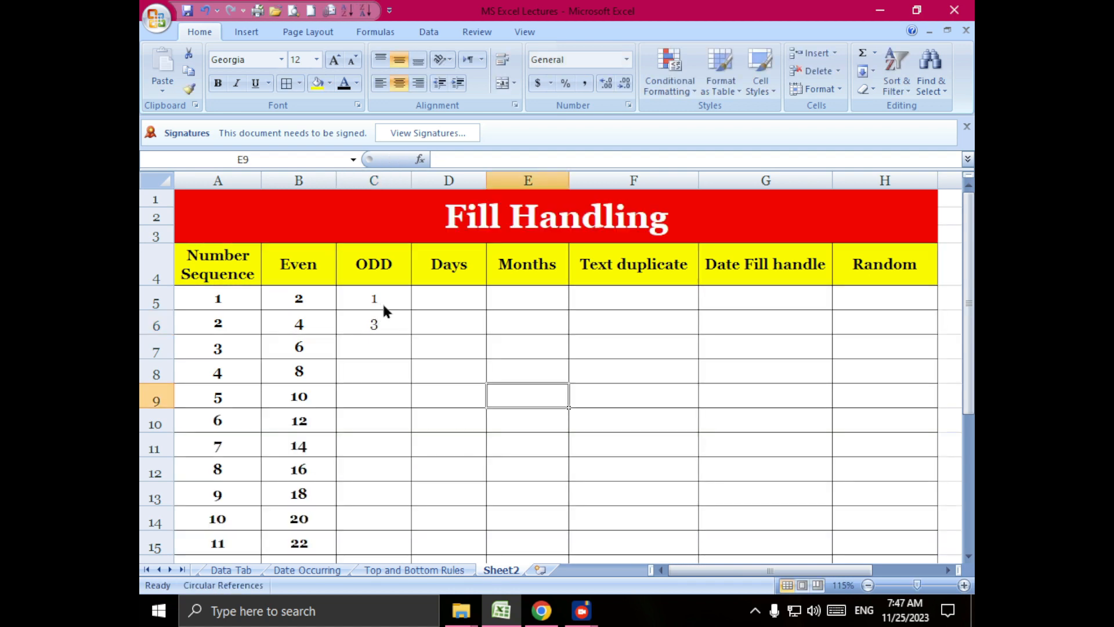
{"action": "left_click_drag", "start_coordinate": [382, 301], "coordinate": [377, 326]}
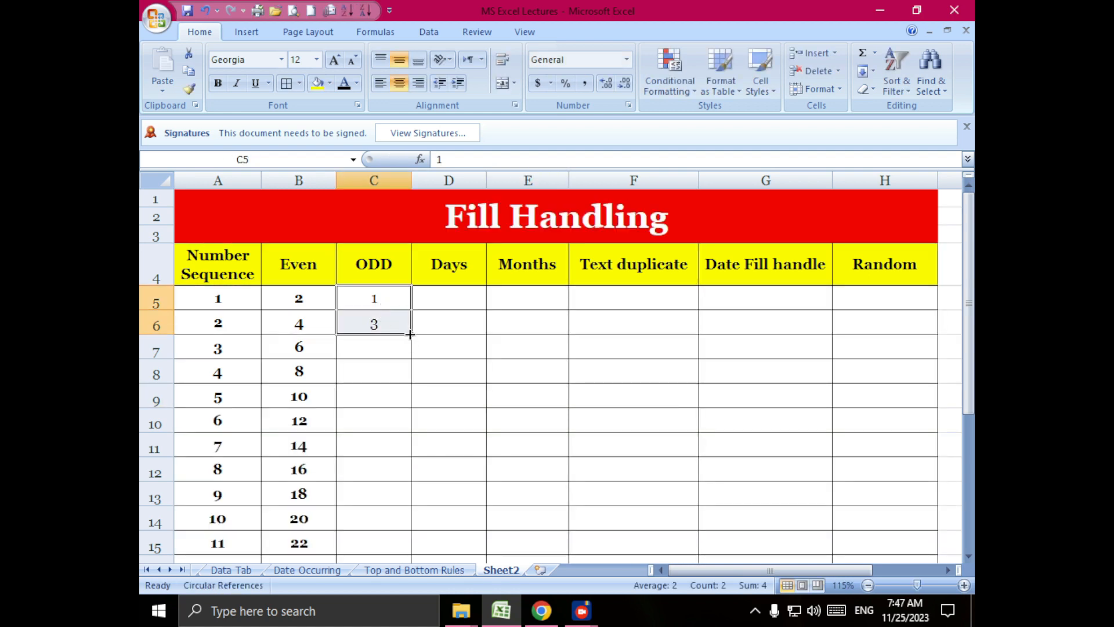
{"action": "double_click", "coordinate": [411, 335]}
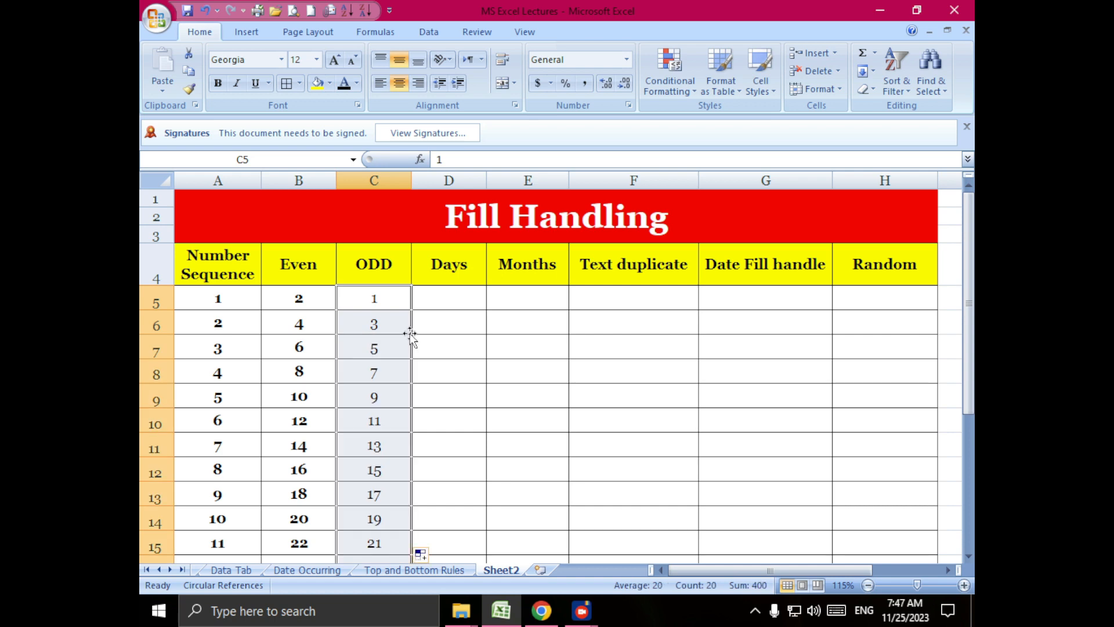
- Select the whole table and apply bold to all its cells
{"action": "key", "text": "Left"}
{"action": "key", "text": "Left"}
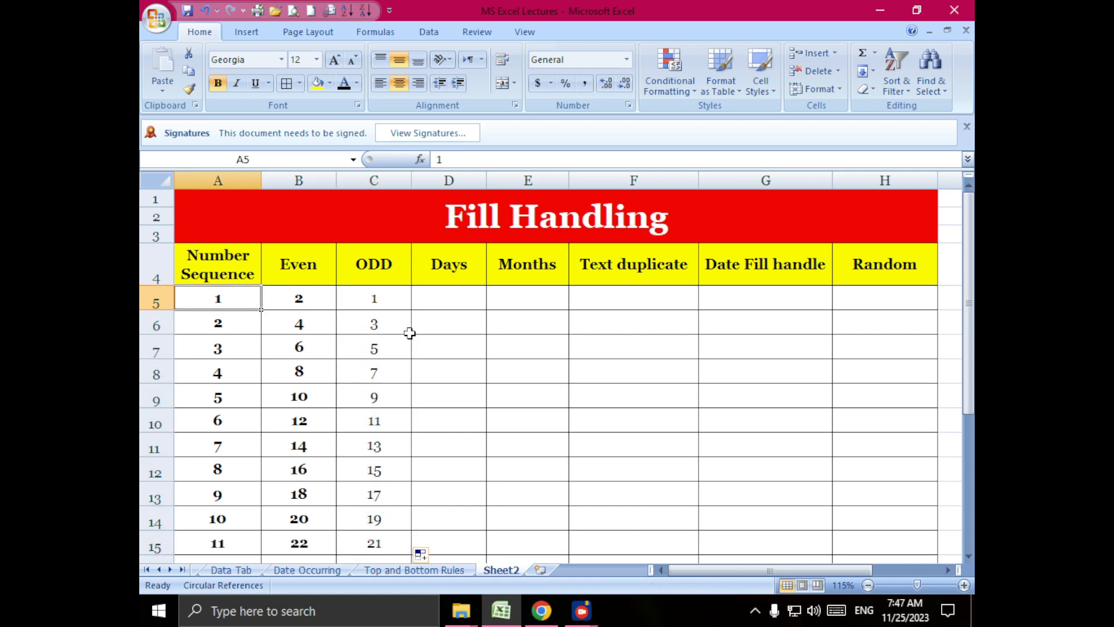
{"action": "key", "text": "ctrl+a"}
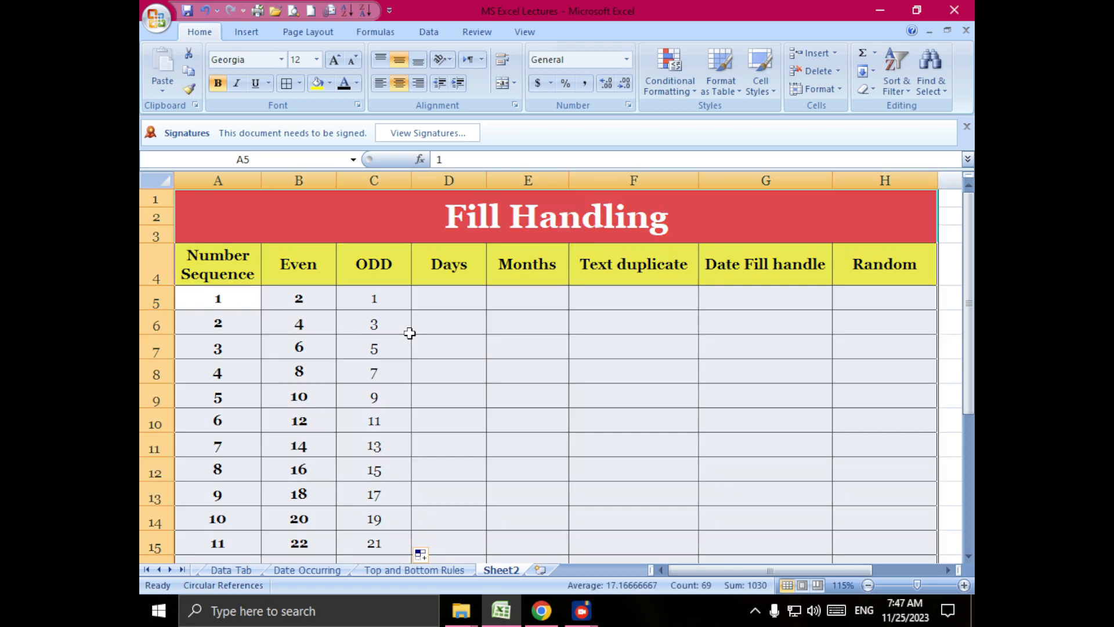
{"action": "left_click", "coordinate": [217, 84]}
{"action": "left_click", "coordinate": [216, 84]}
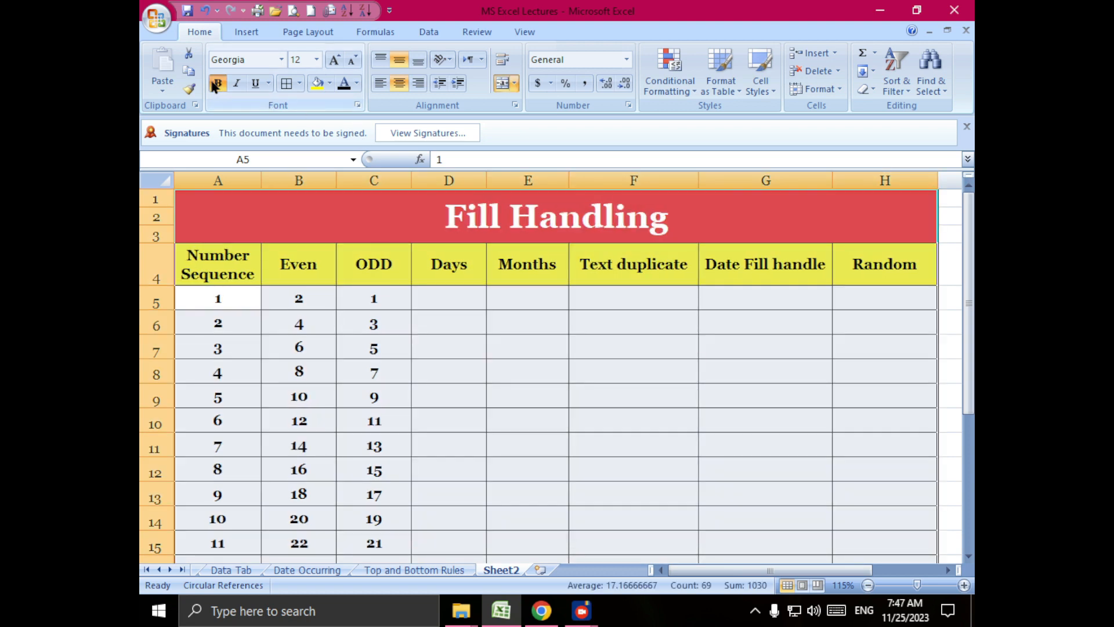
- Enter Friday in D5, the first cell under Days
{"action": "left_click", "coordinate": [455, 297]}
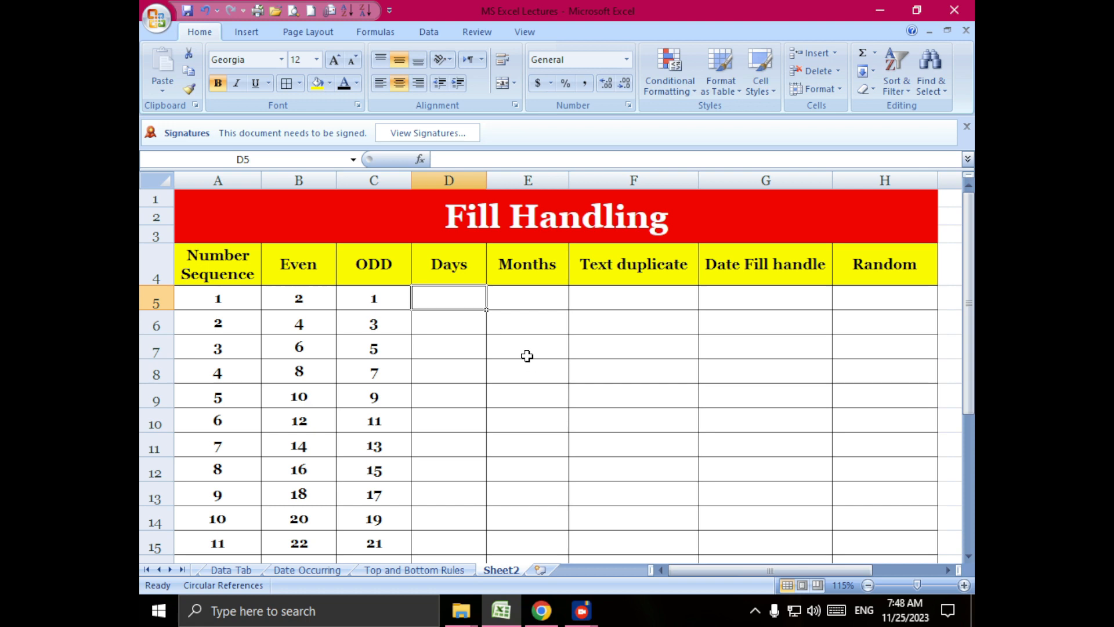
{"action": "type", "text": "D"}
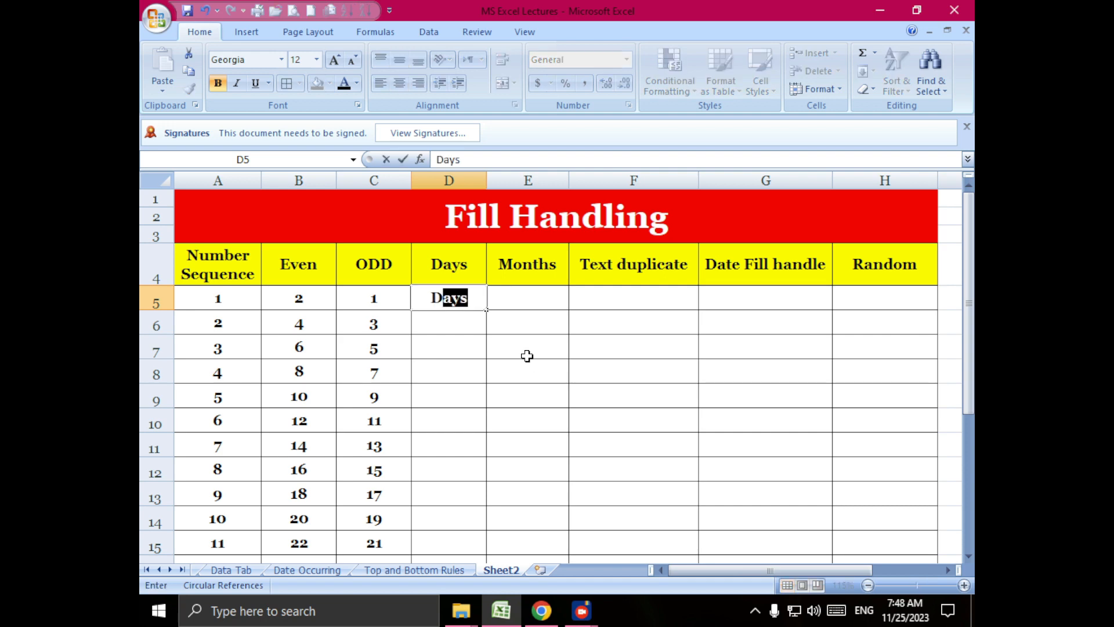
{"action": "key", "text": "BackSpace"}
{"action": "key", "text": "BackSpace"}
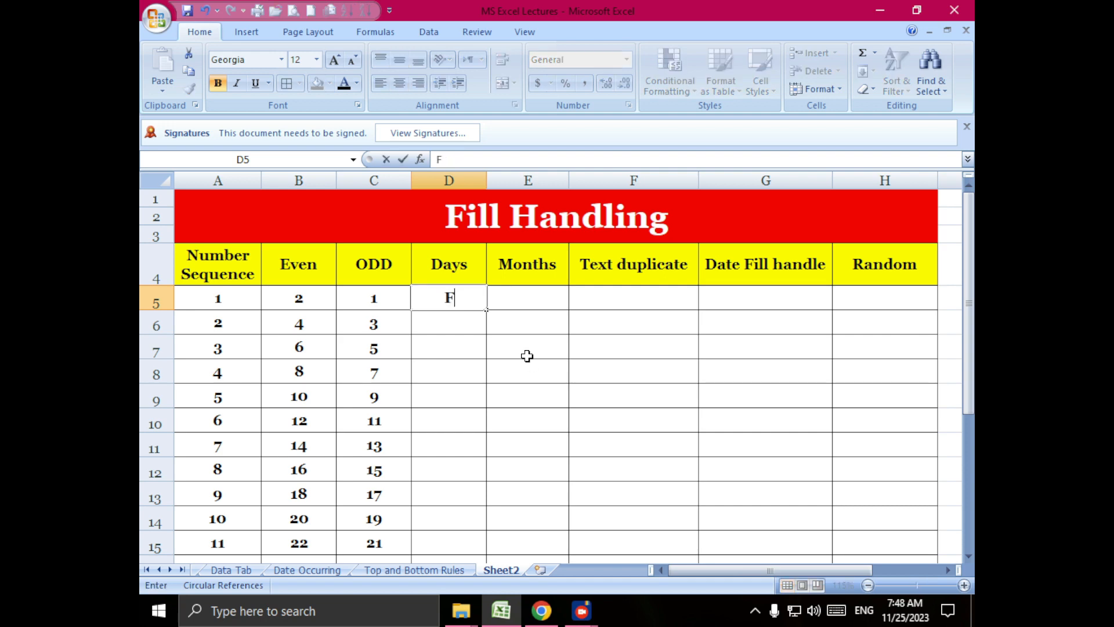
{"action": "type", "text": "riday"}
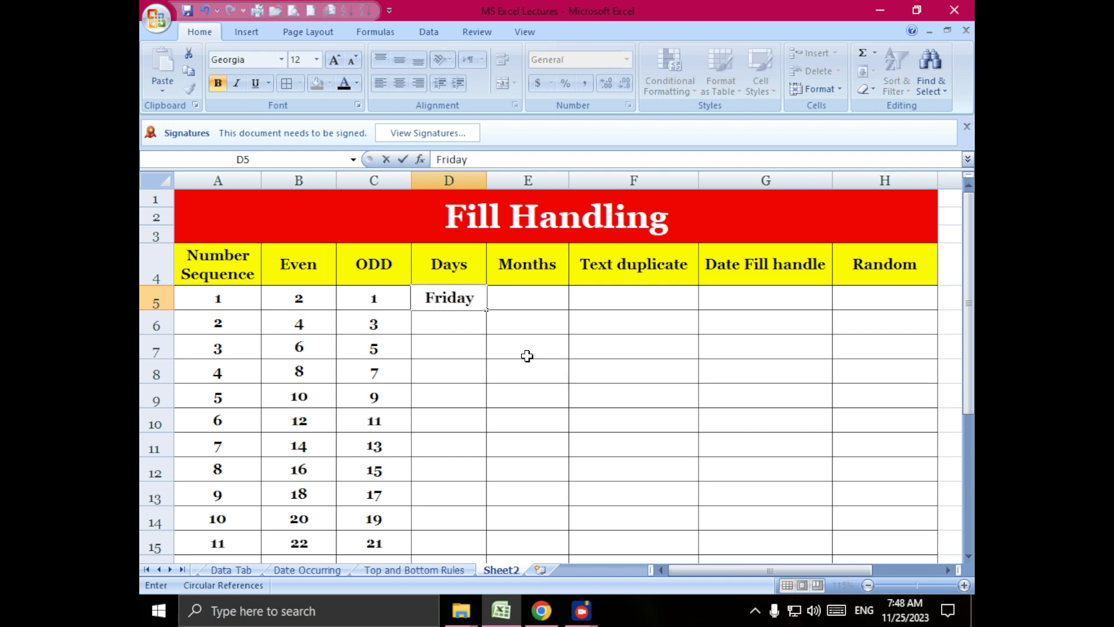
{"action": "key", "text": "Return"}
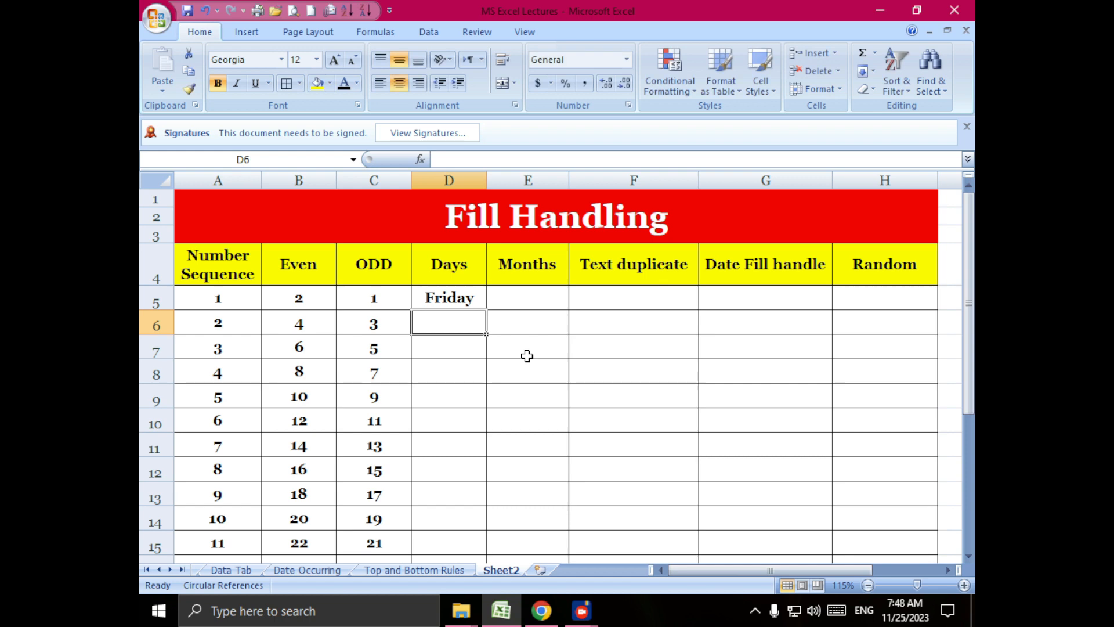
- Auto-fill the weekday series from D5 down to row 24 and widen column D to fit the longest day name
{"action": "left_click", "coordinate": [470, 299]}
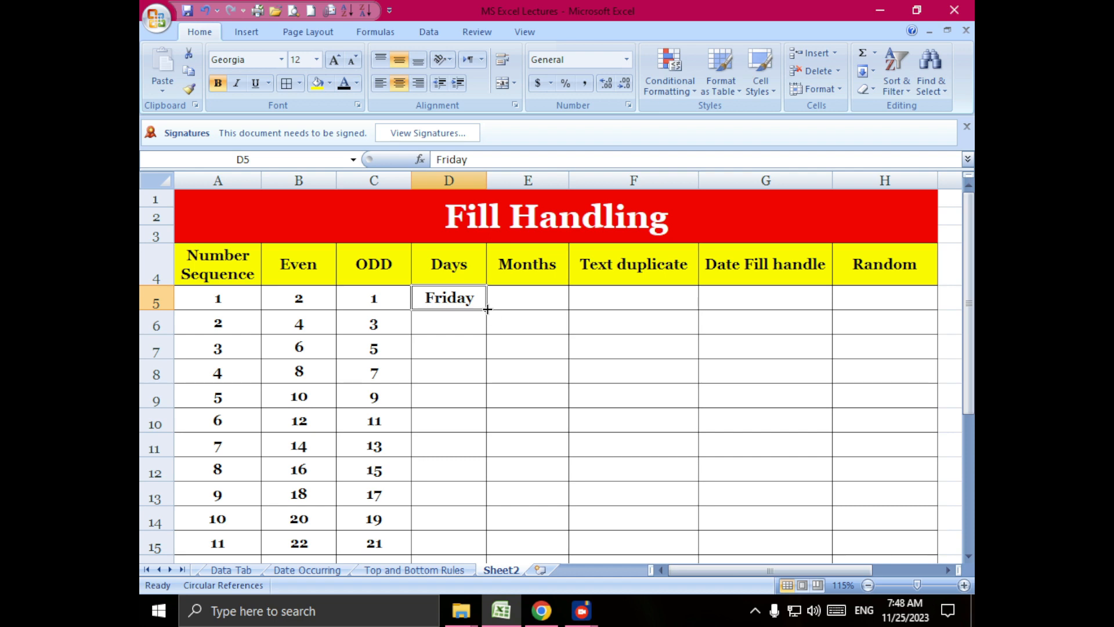
{"action": "double_click", "coordinate": [487, 309]}
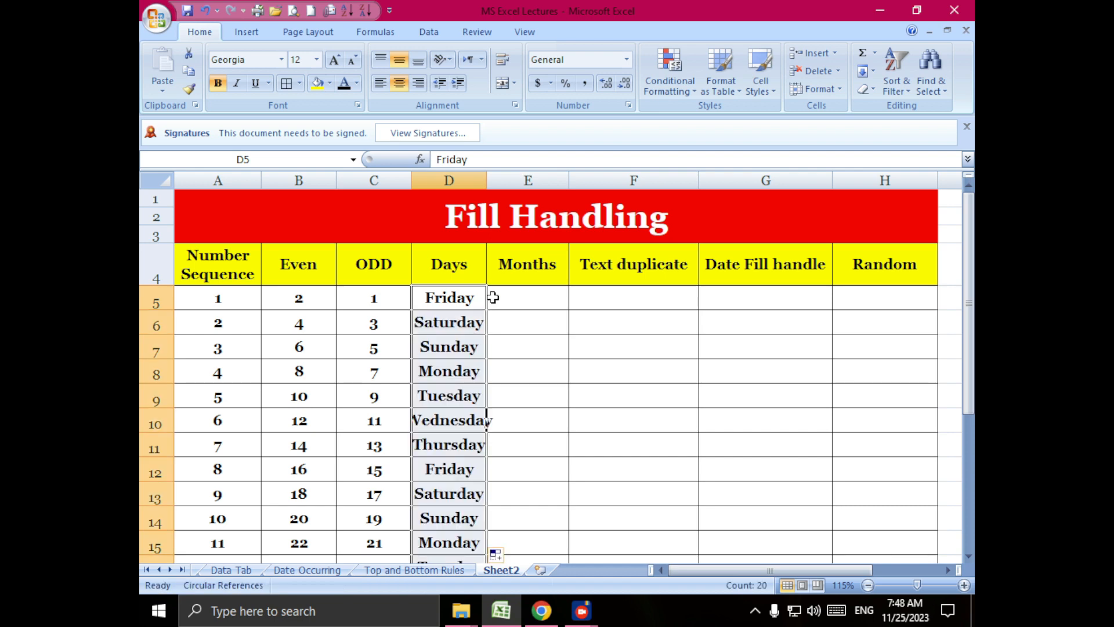
{"action": "left_click_drag", "start_coordinate": [488, 185], "coordinate": [506, 187]}
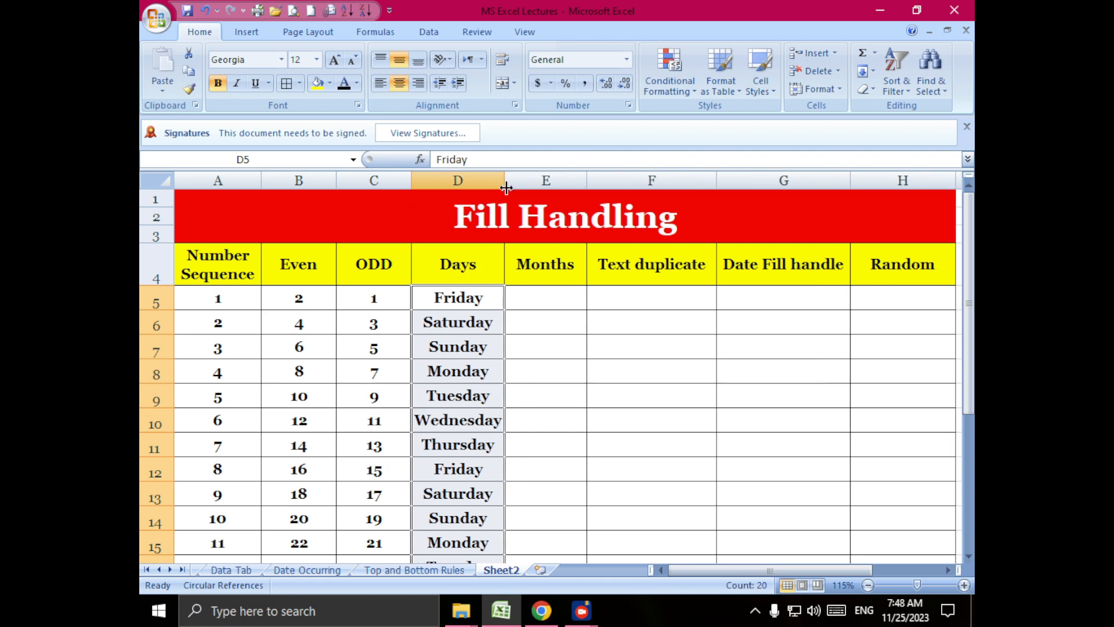
{"action": "scroll", "coordinate": [503, 406], "scroll_direction": "down", "scroll_amount": 4}
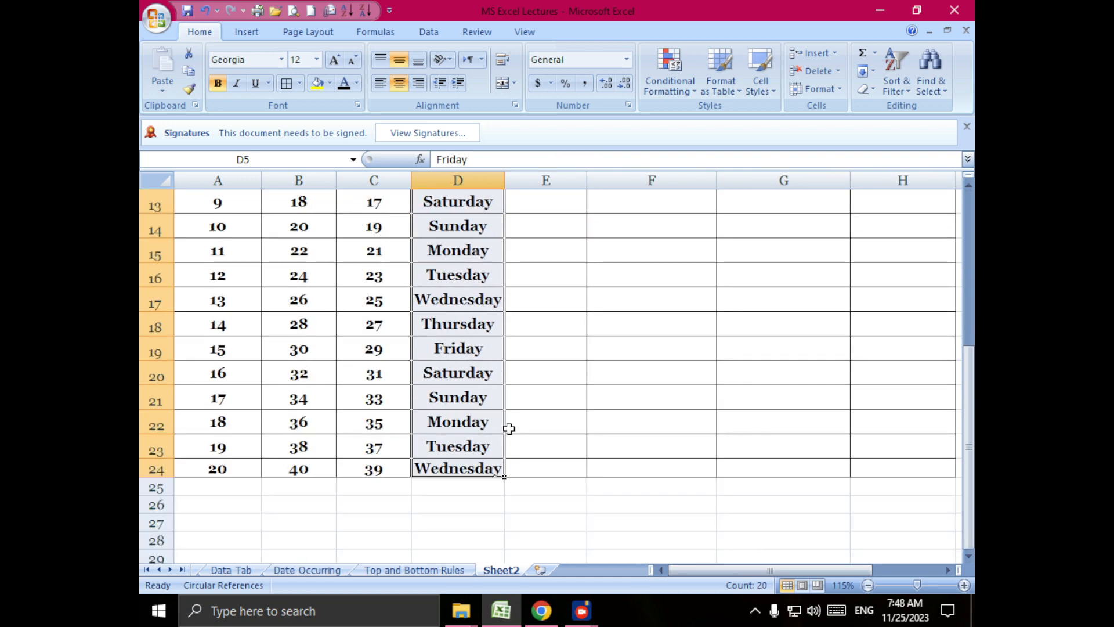
{"action": "scroll", "coordinate": [508, 428], "scroll_direction": "up", "scroll_amount": 3}
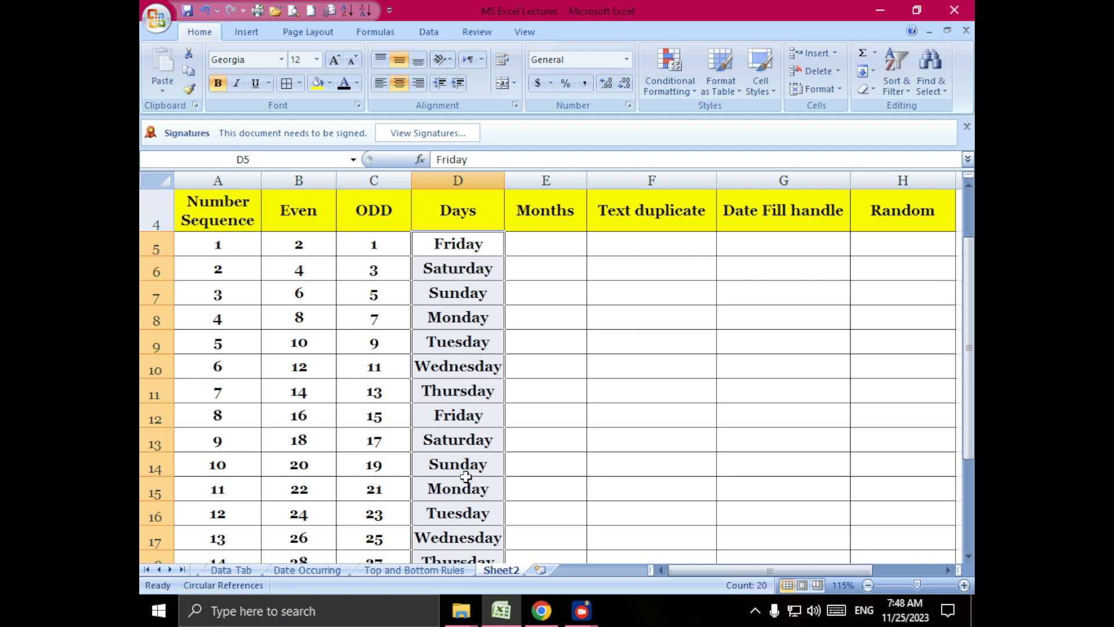
{"action": "scroll", "coordinate": [466, 525], "scroll_direction": "down", "scroll_amount": 2}
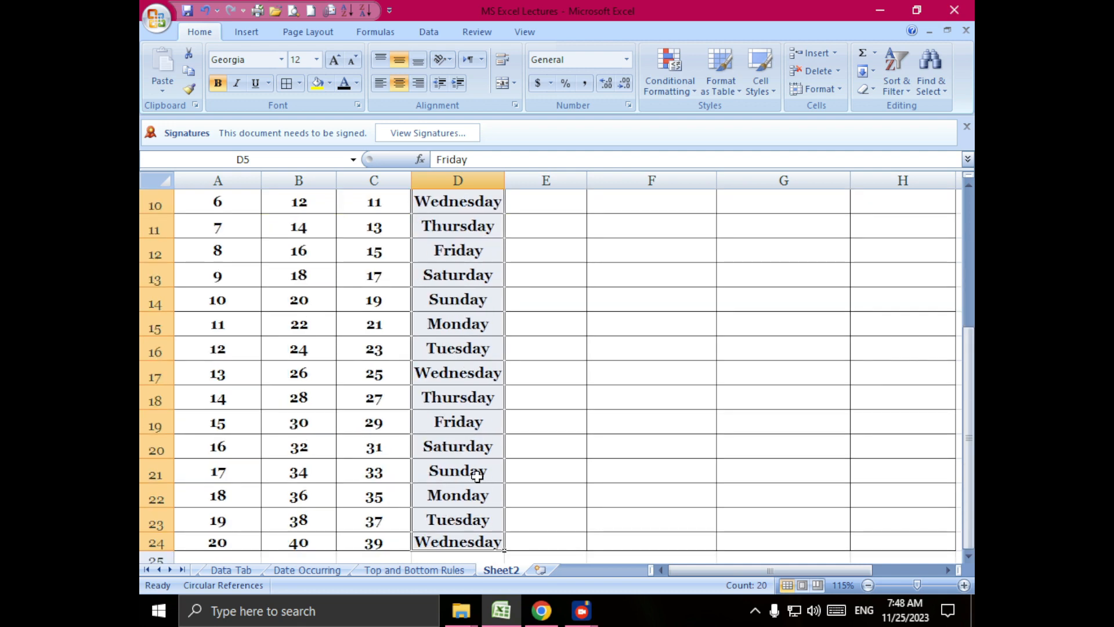
{"action": "scroll", "coordinate": [478, 476], "scroll_direction": "up", "scroll_amount": 3}
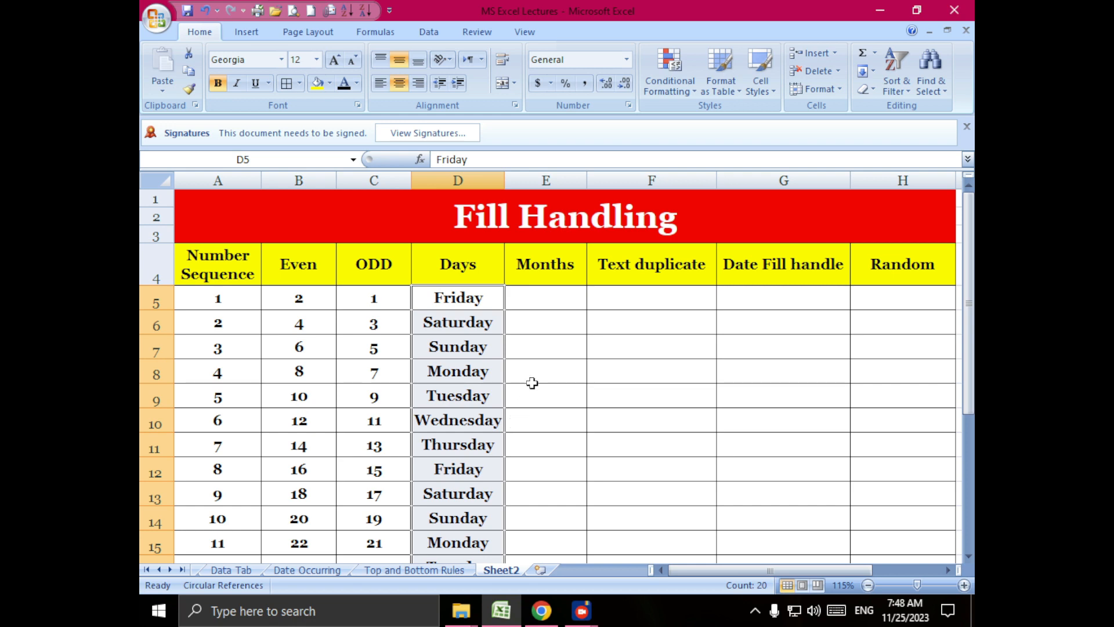
- Enter January in E5 under Months and auto-fill the month series down to row 24
{"action": "left_click", "coordinate": [550, 304]}
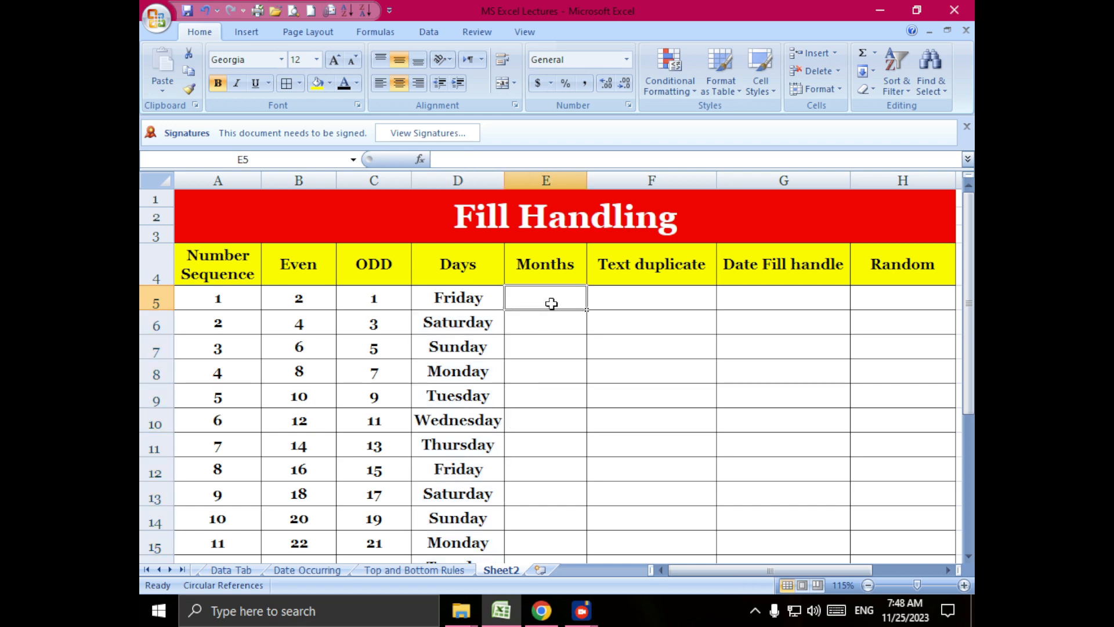
{"action": "type", "text": "Janu"}
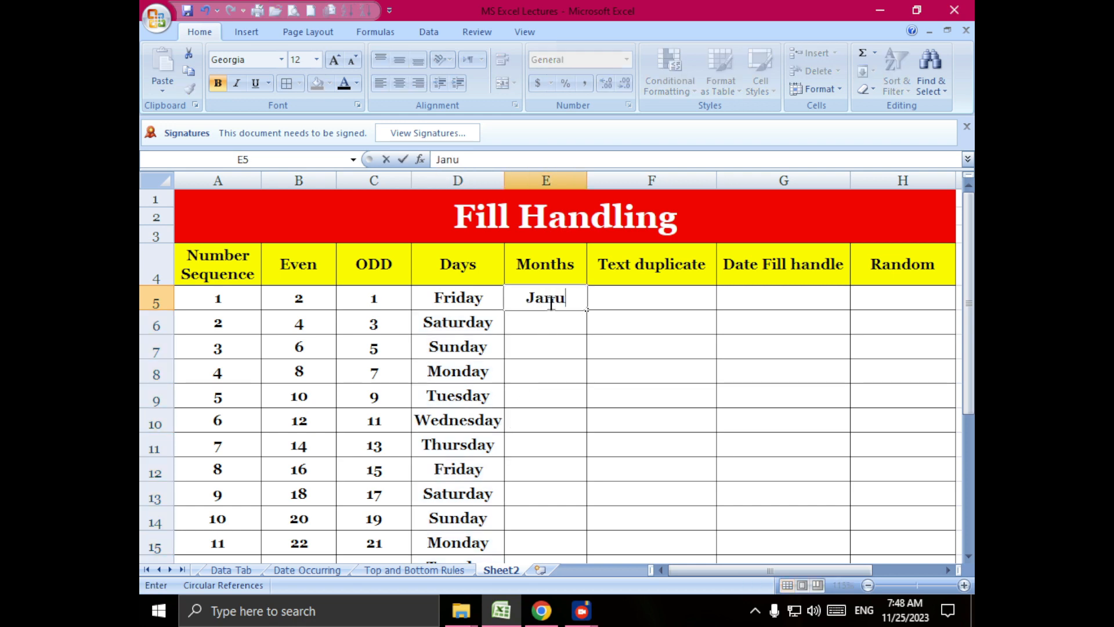
{"action": "type", "text": "ary"}
{"action": "key", "text": "Return"}
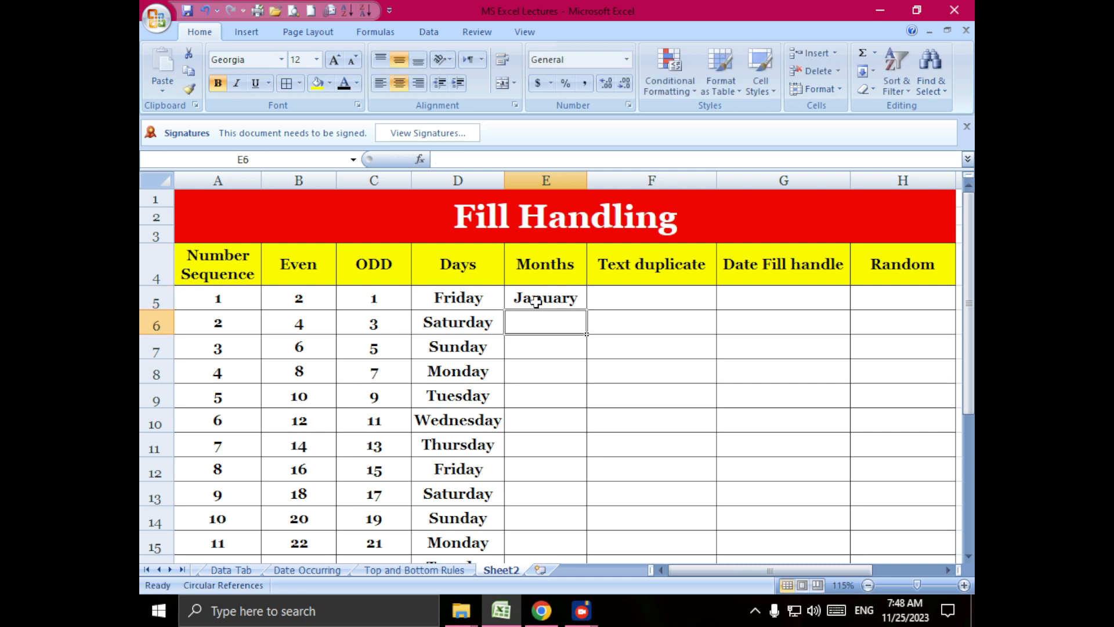
{"action": "left_click", "coordinate": [568, 299]}
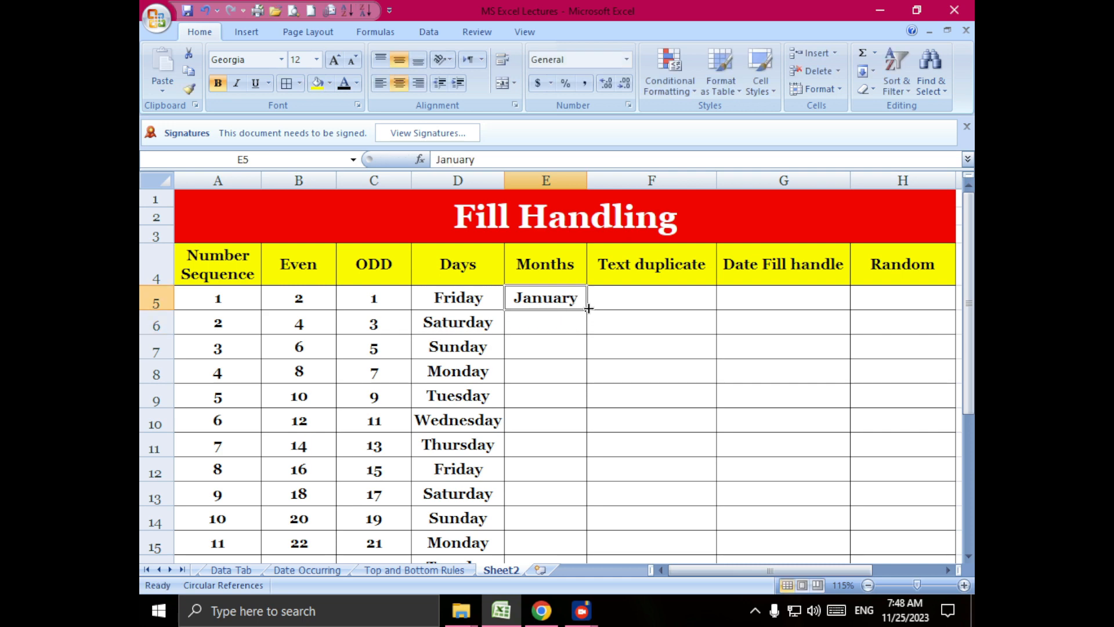
{"action": "left_click_drag", "start_coordinate": [588, 308], "coordinate": [551, 527]}
{"action": "scroll", "coordinate": [654, 383], "scroll_direction": "up", "scroll_amount": 4}
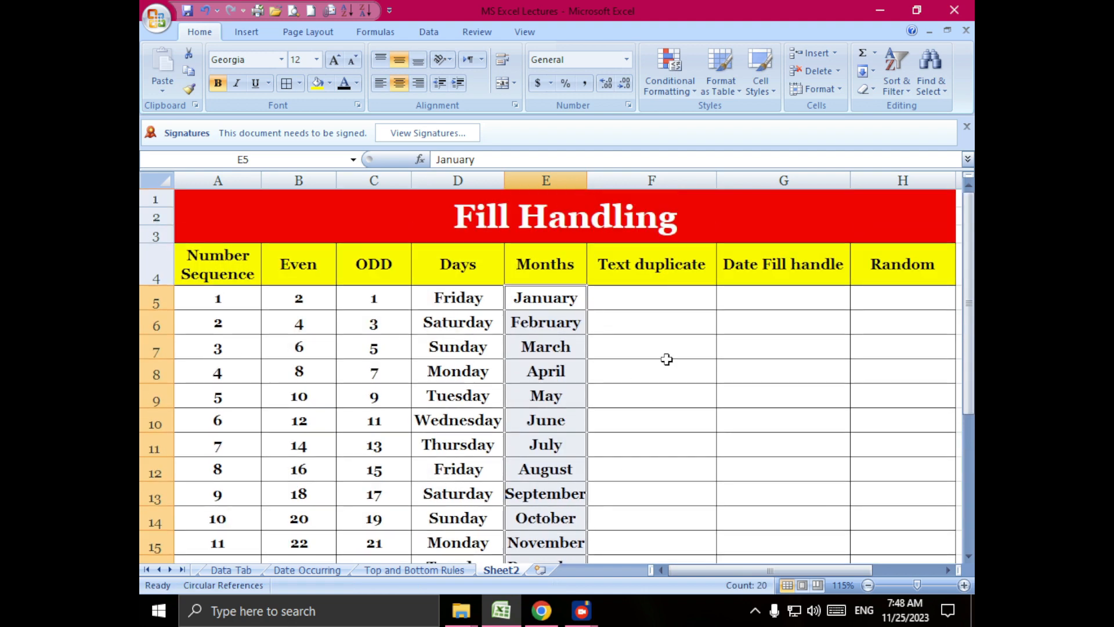
- Highlight the first full year of months, January to December in E5:E16, with a yellow fill
{"action": "left_click", "coordinate": [667, 360]}
{"action": "left_click_drag", "start_coordinate": [550, 298], "coordinate": [562, 480]}
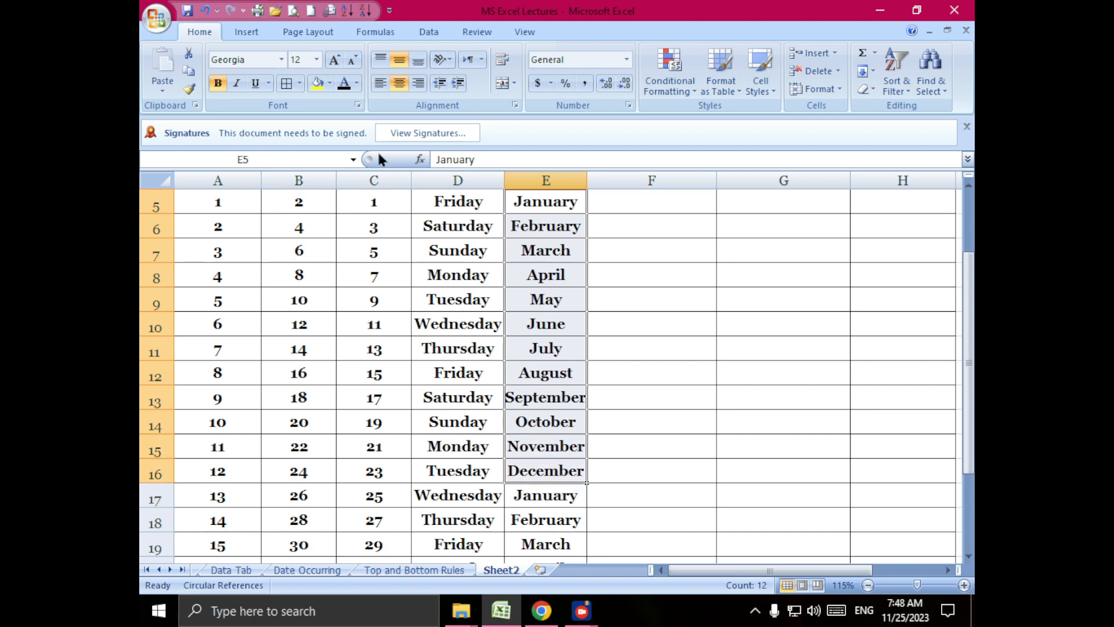
{"action": "left_click", "coordinate": [312, 83]}
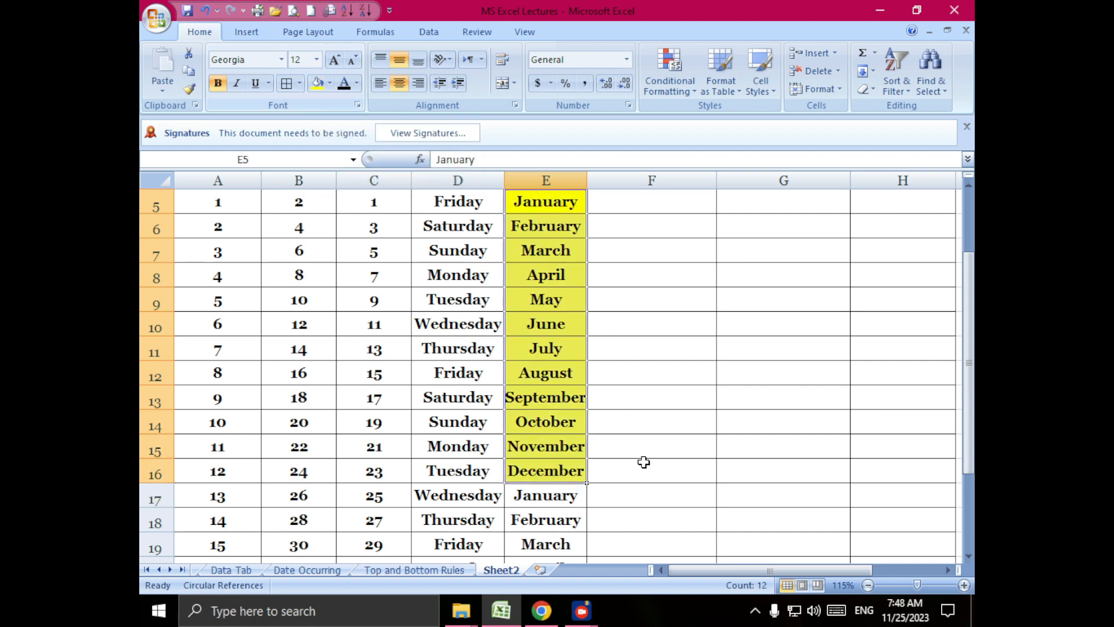
{"action": "scroll", "coordinate": [571, 501], "scroll_direction": "down", "scroll_amount": 2}
{"action": "scroll", "coordinate": [571, 502], "scroll_direction": "up", "scroll_amount": 4}
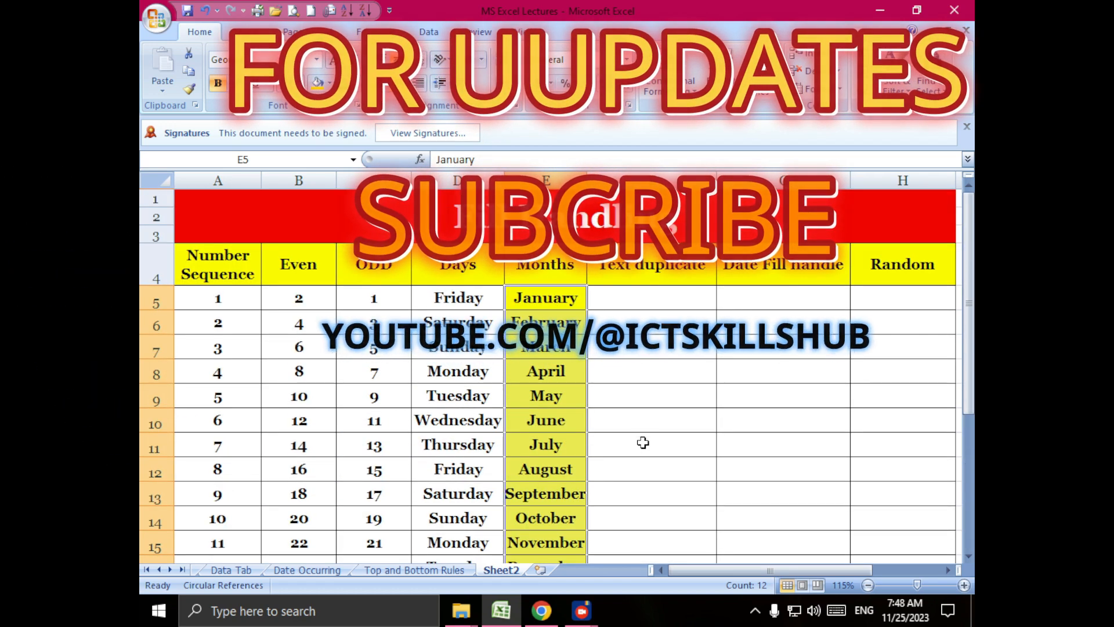
- Enter ICTSHUJABAD in F5 under Text duplicate and copy it down to row 24 with the fill handle
{"action": "left_click", "coordinate": [654, 296]}
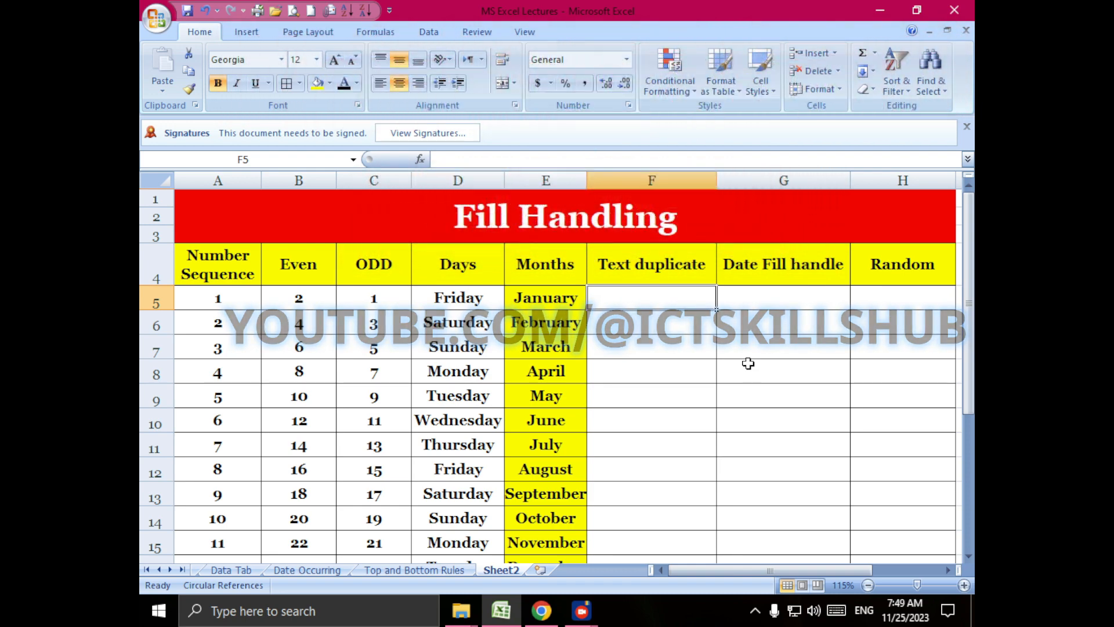
{"action": "type", "text": "I"}
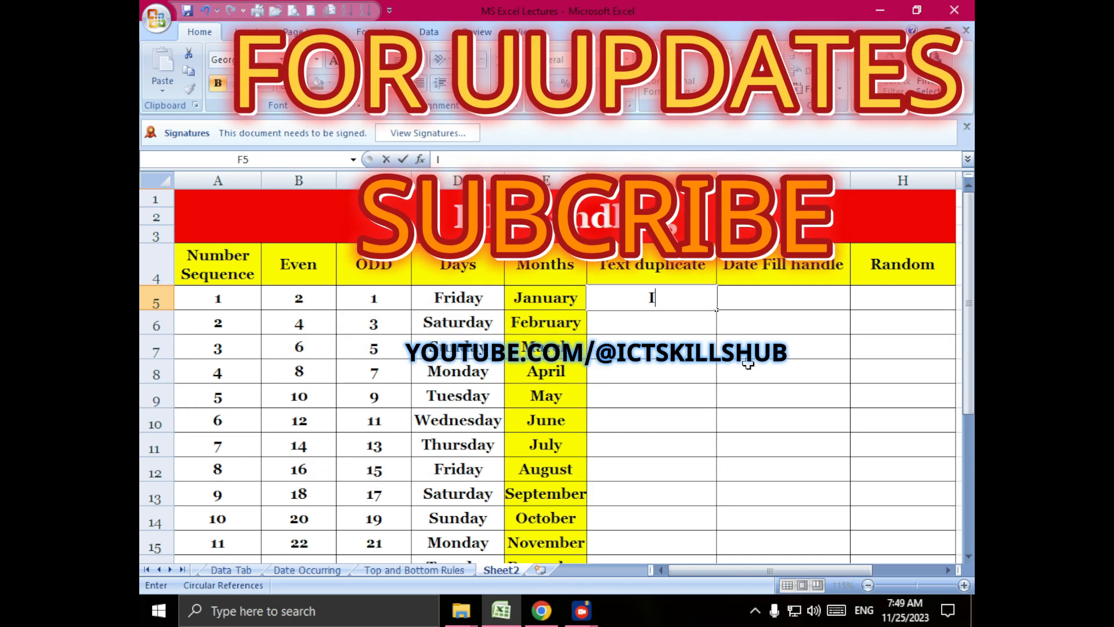
{"action": "type", "text": "CTS"}
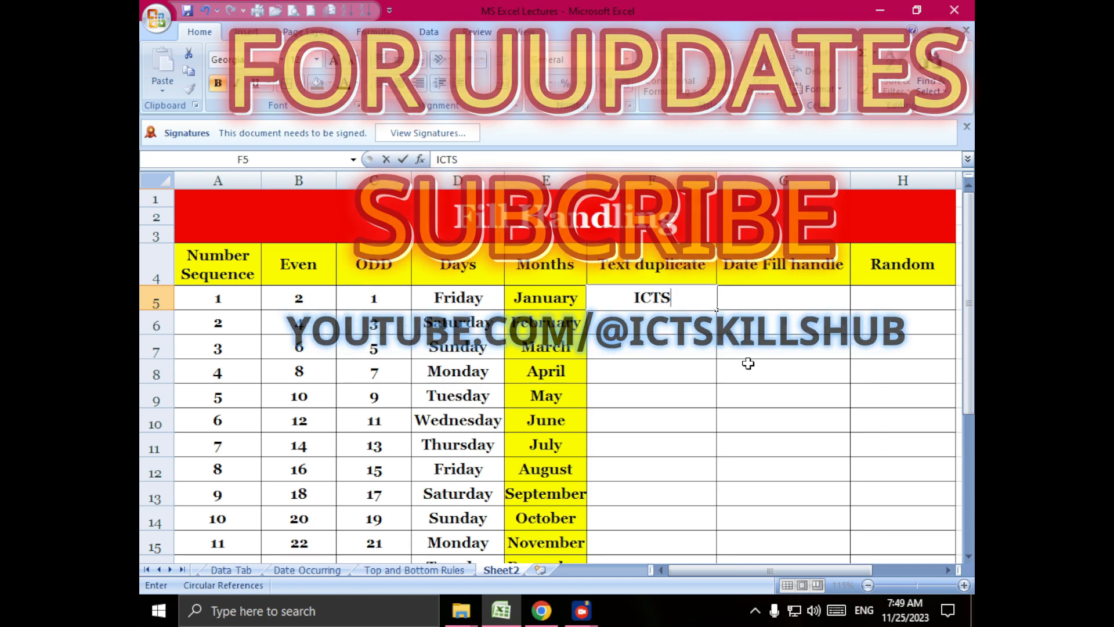
{"action": "type", "text": "HUJABAD"}
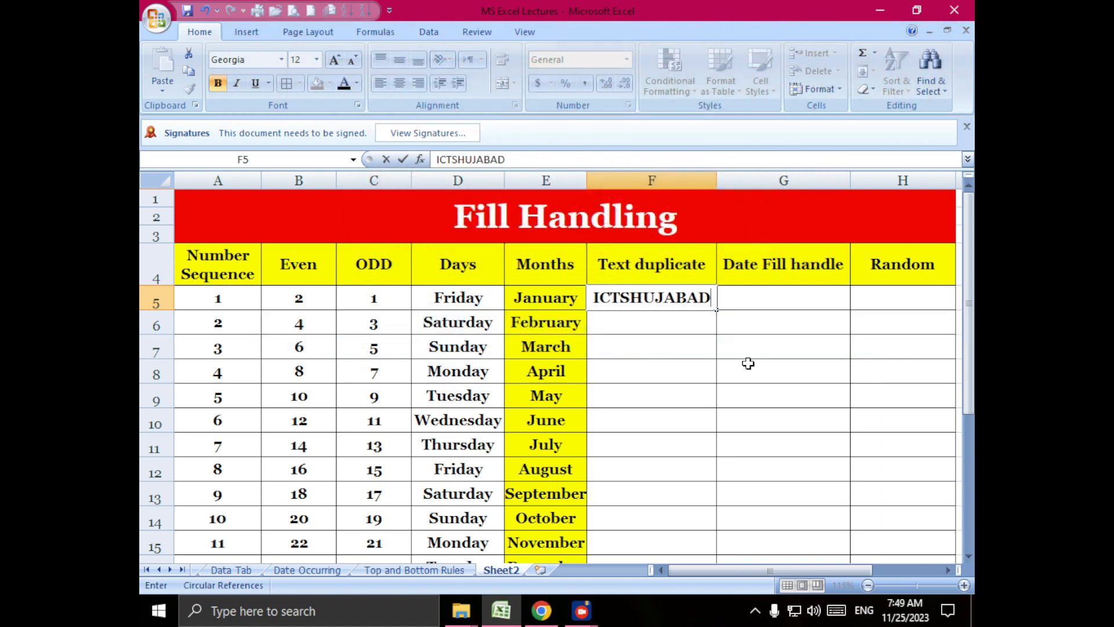
{"action": "key", "text": "ctrl+Return"}
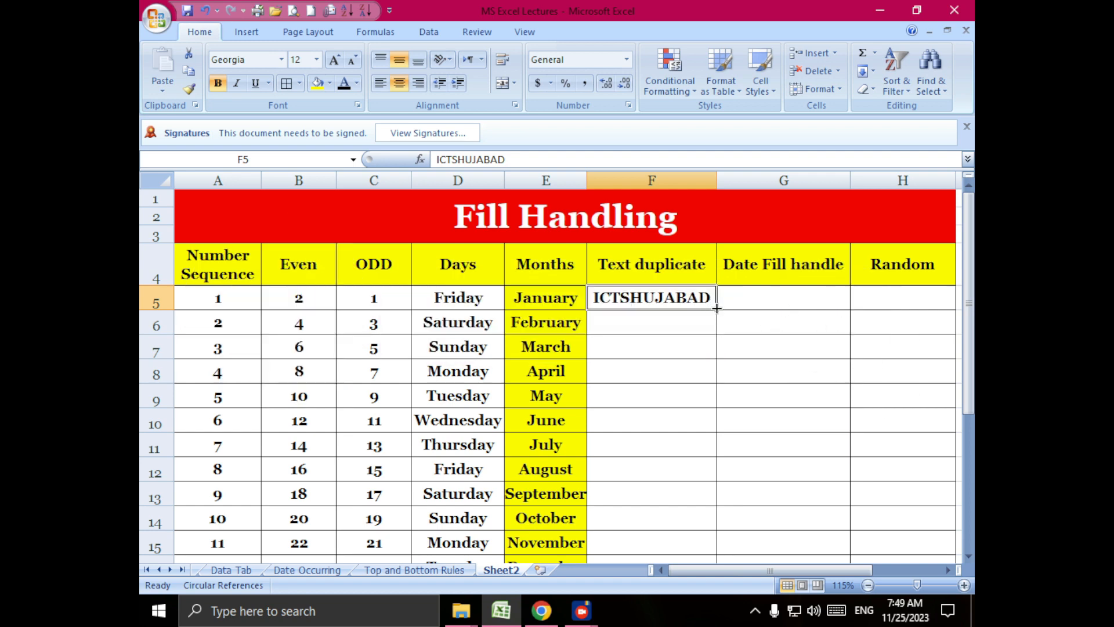
{"action": "left_click_drag", "start_coordinate": [717, 308], "coordinate": [717, 560]}
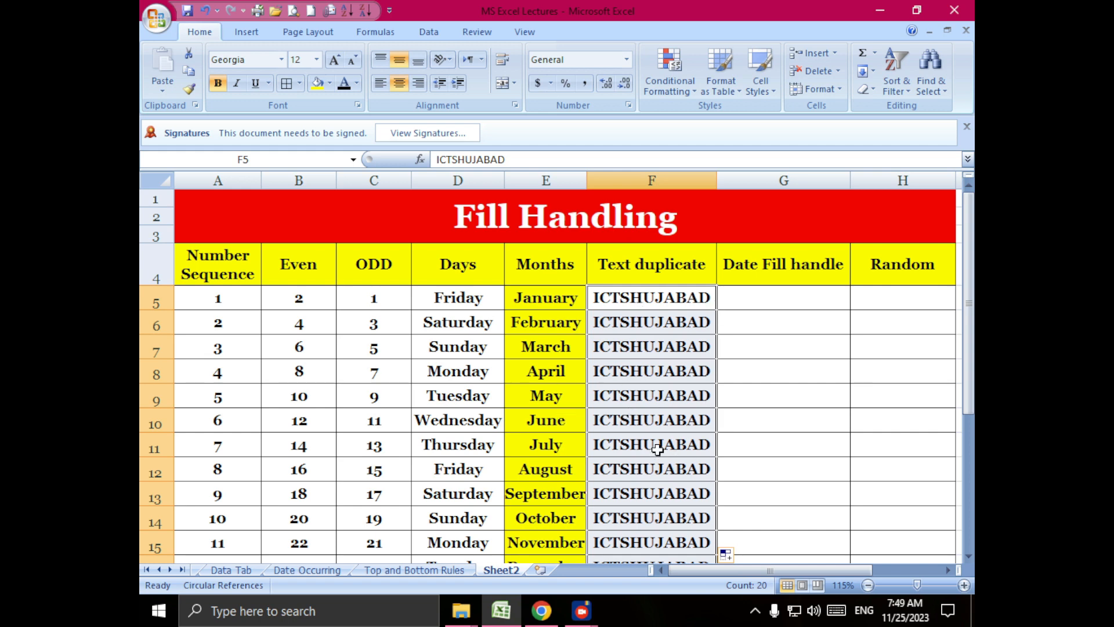
{"action": "scroll", "coordinate": [658, 449], "scroll_direction": "down", "scroll_amount": 3}
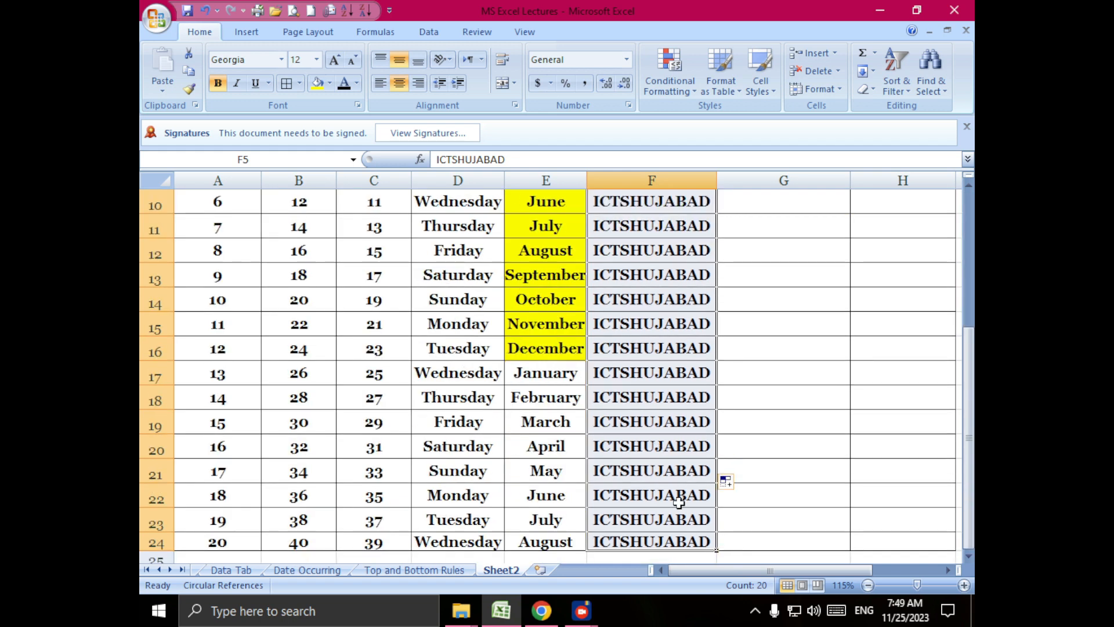
{"action": "scroll", "coordinate": [707, 510], "scroll_direction": "up", "scroll_amount": 3}
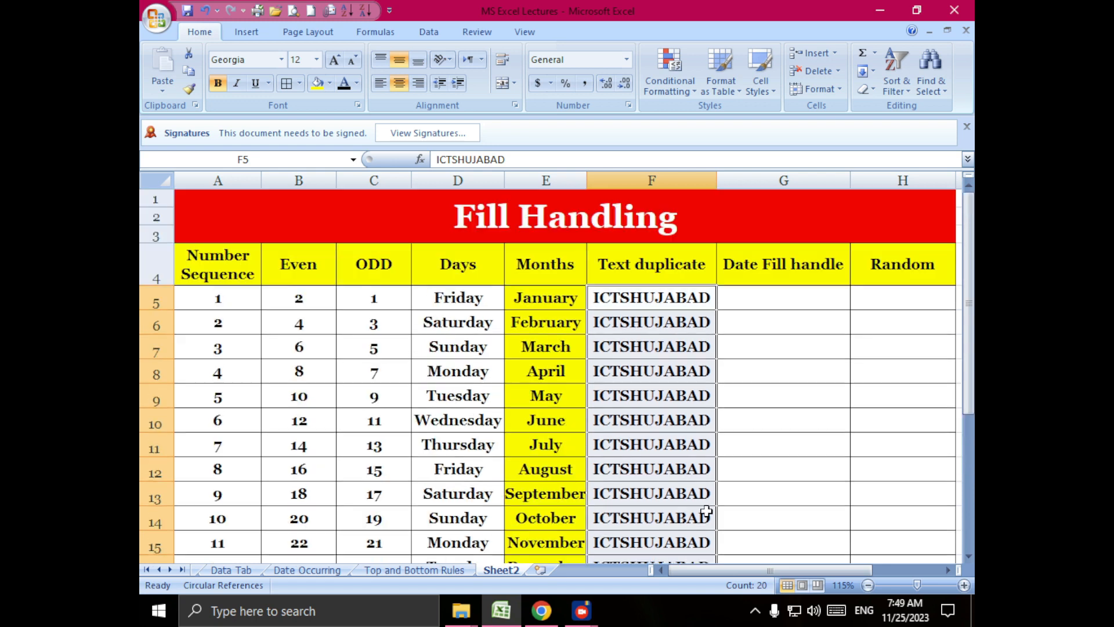
- Enter the date 11/01/2023 in G5 under Date Fill handle
{"action": "left_click", "coordinate": [790, 296]}
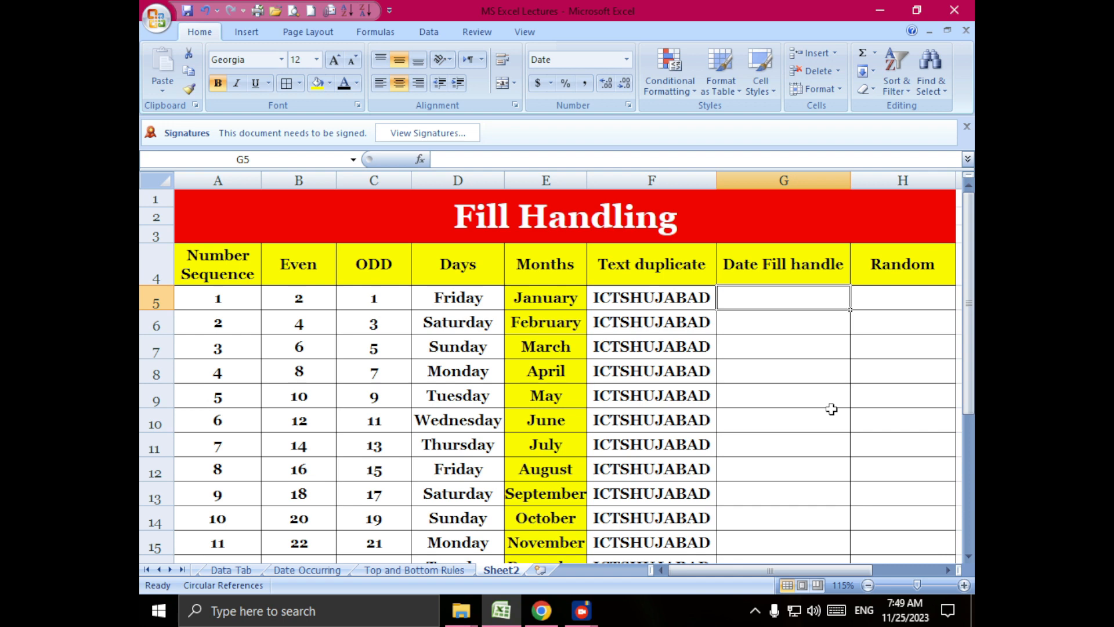
{"action": "type", "text": "1"}
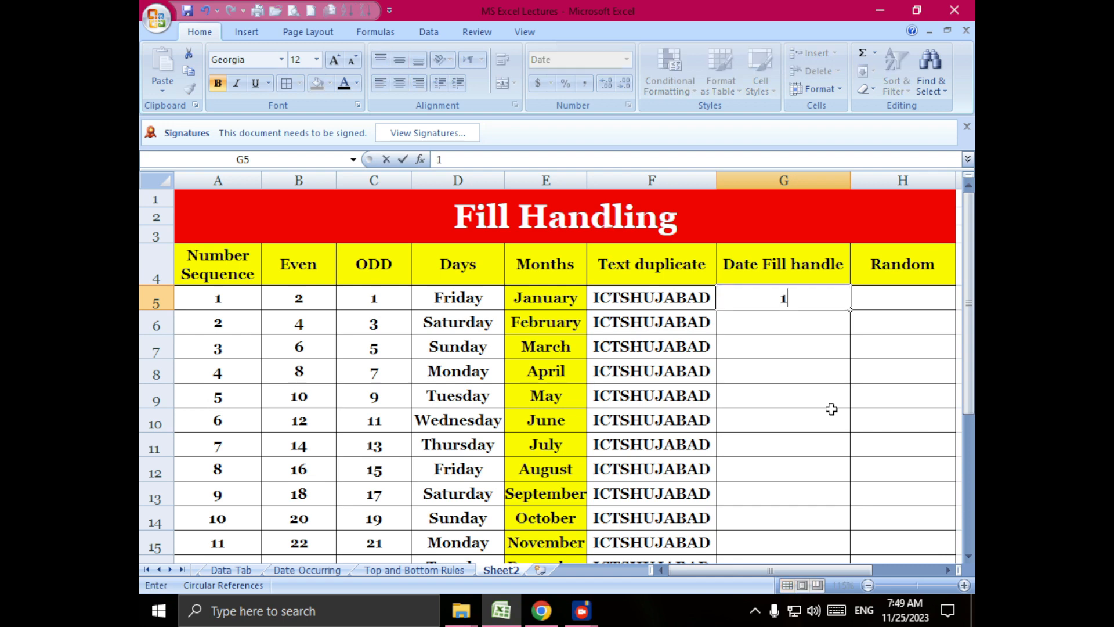
{"action": "type", "text": "/1/"}
{"action": "key", "text": "BackSpace"}
{"action": "key", "text": "BackSpace"}
{"action": "key", "text": "BackSpace"}
{"action": "key", "text": "BackSpace"}
{"action": "type", "text": "11/01/2023"}
{"action": "key", "text": "Return"}
- Auto-fill the daily date series from G5 down to row 24
{"action": "left_click", "coordinate": [837, 302]}
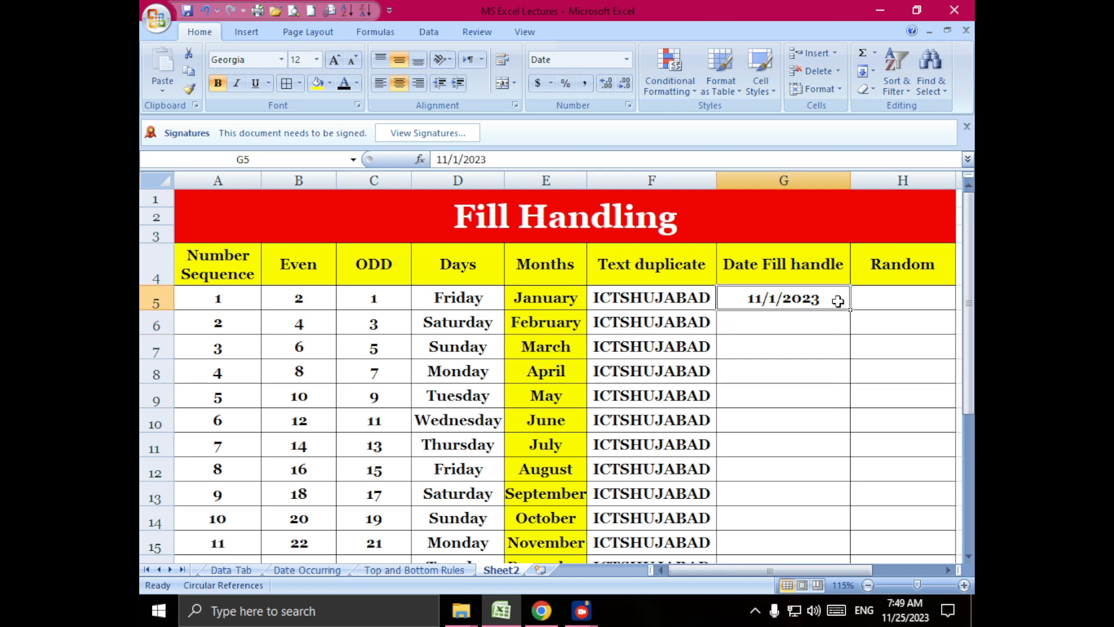
{"action": "left_click_drag", "start_coordinate": [852, 311], "coordinate": [824, 522]}
{"action": "scroll", "coordinate": [828, 505], "scroll_direction": "up", "scroll_amount": 3}
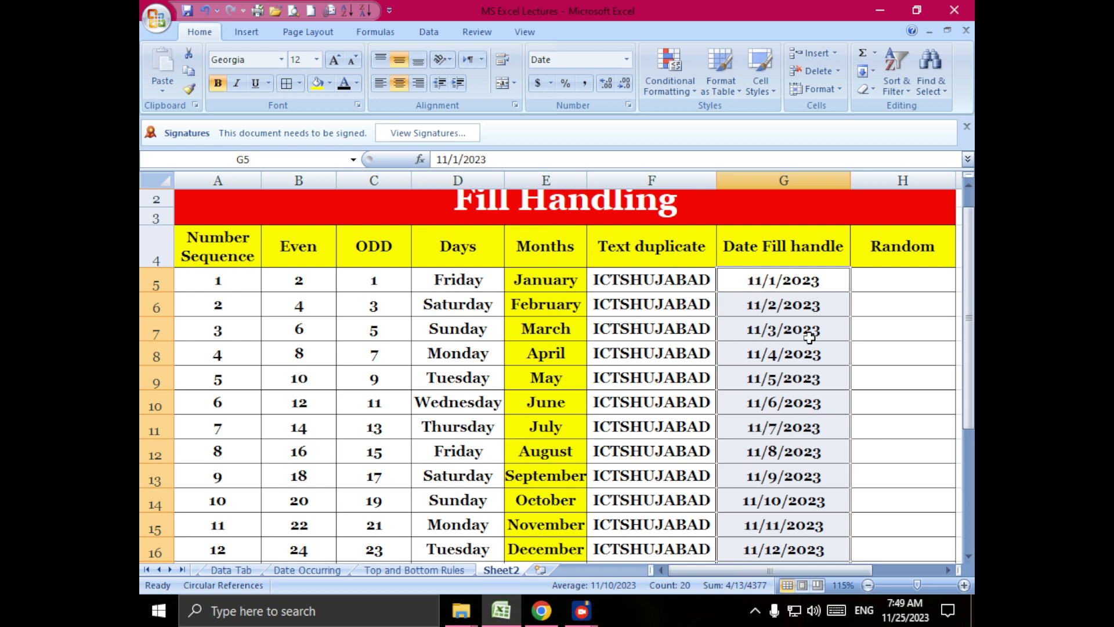
- Extend the date series in column G beyond the table down to row 63
{"action": "scroll", "coordinate": [818, 354], "scroll_direction": "down", "scroll_amount": 4}
{"action": "left_click_drag", "start_coordinate": [851, 454], "coordinate": [831, 591]}
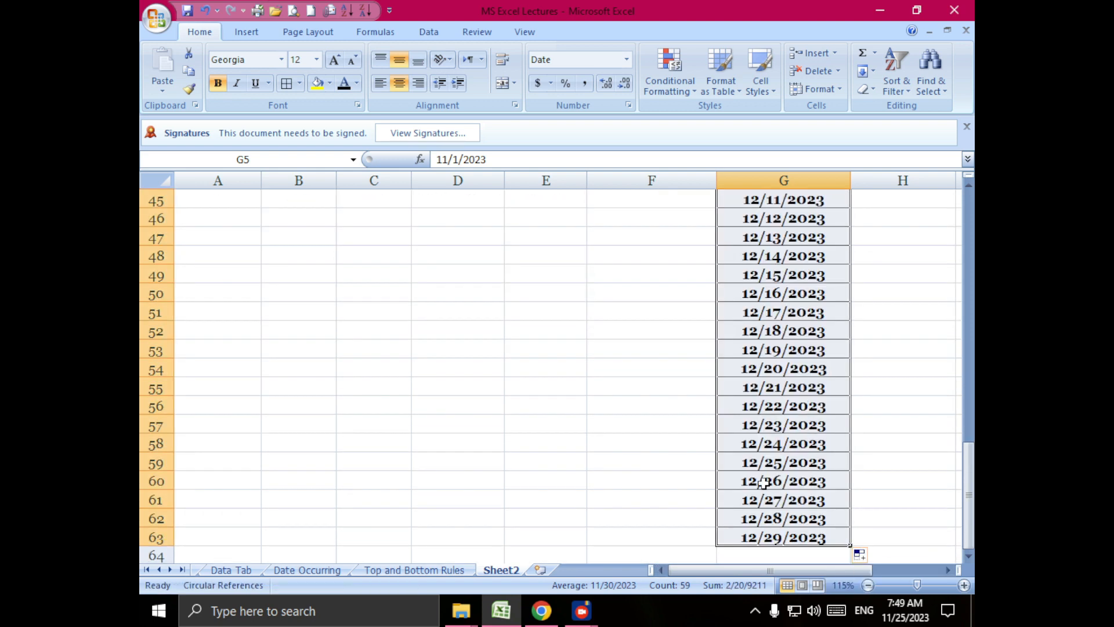
{"action": "scroll", "coordinate": [825, 462], "scroll_direction": "down", "scroll_amount": 3}
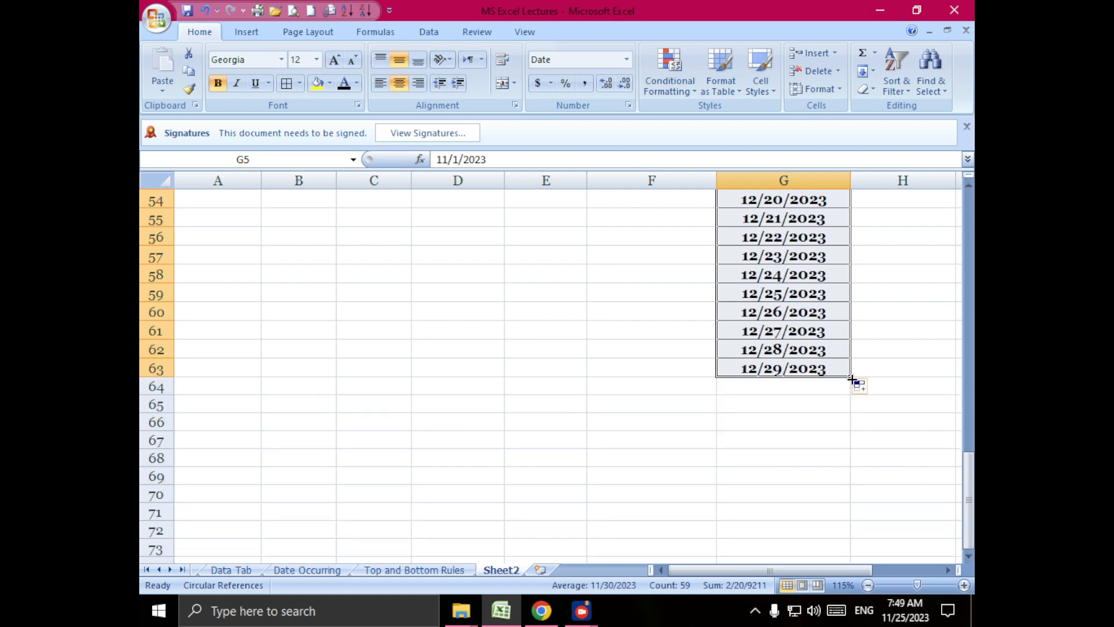
- Extend the daily date series in column G further down to row 78 with the fill handle
{"action": "left_click_drag", "start_coordinate": [850, 379], "coordinate": [856, 557]}
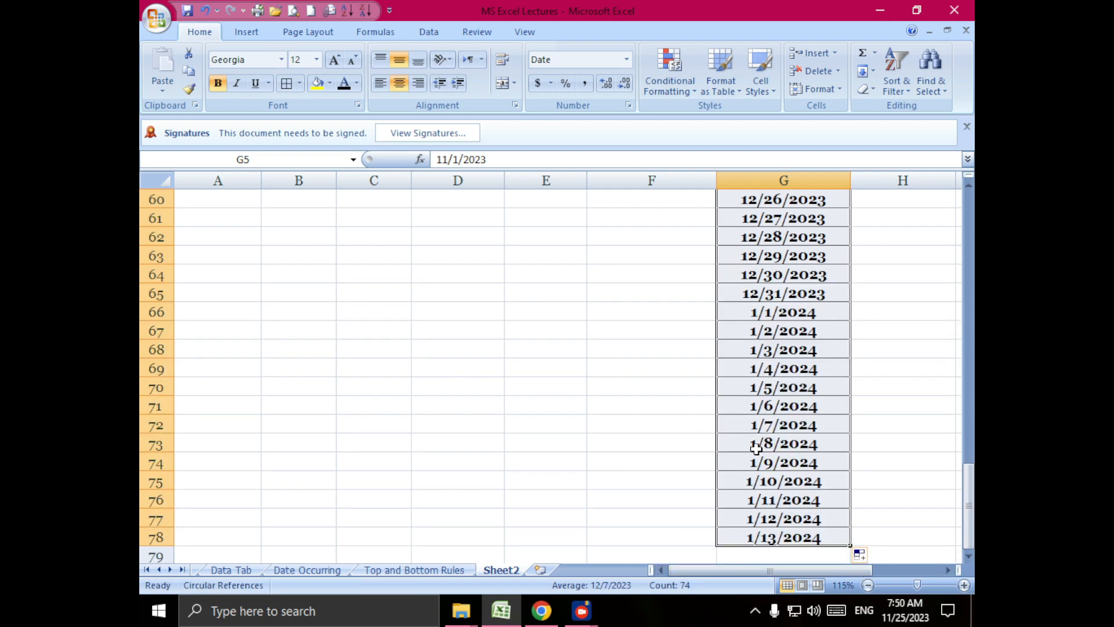
{"action": "scroll", "coordinate": [756, 449], "scroll_direction": "up", "scroll_amount": 20}
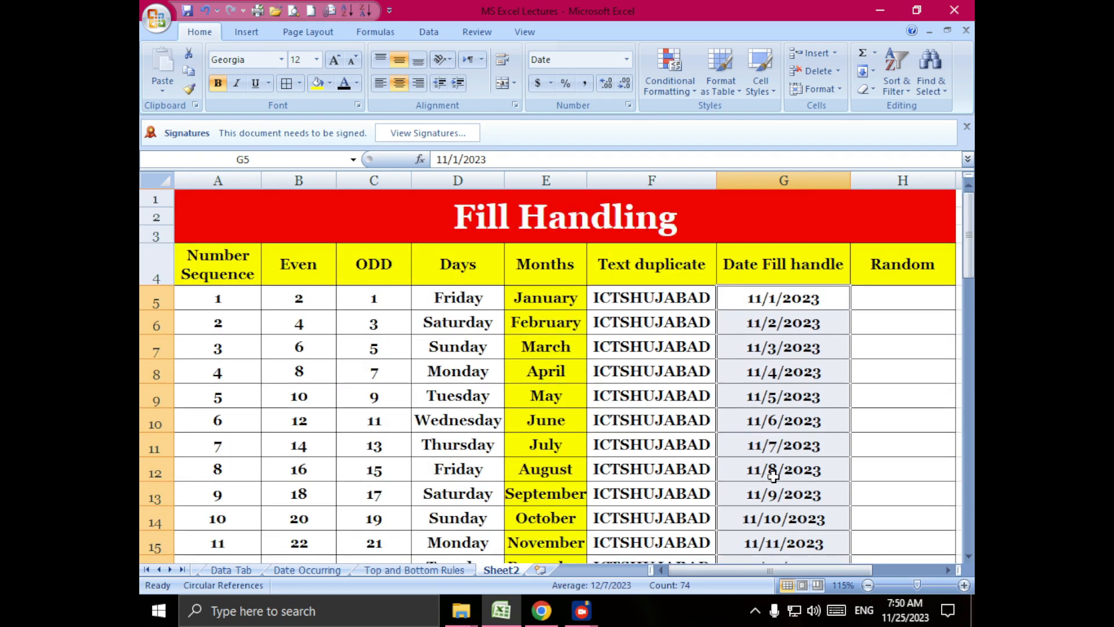
- Enter the starting values 5 in H5 and 15 in H6 under the Random heading
{"action": "left_click", "coordinate": [888, 311]}
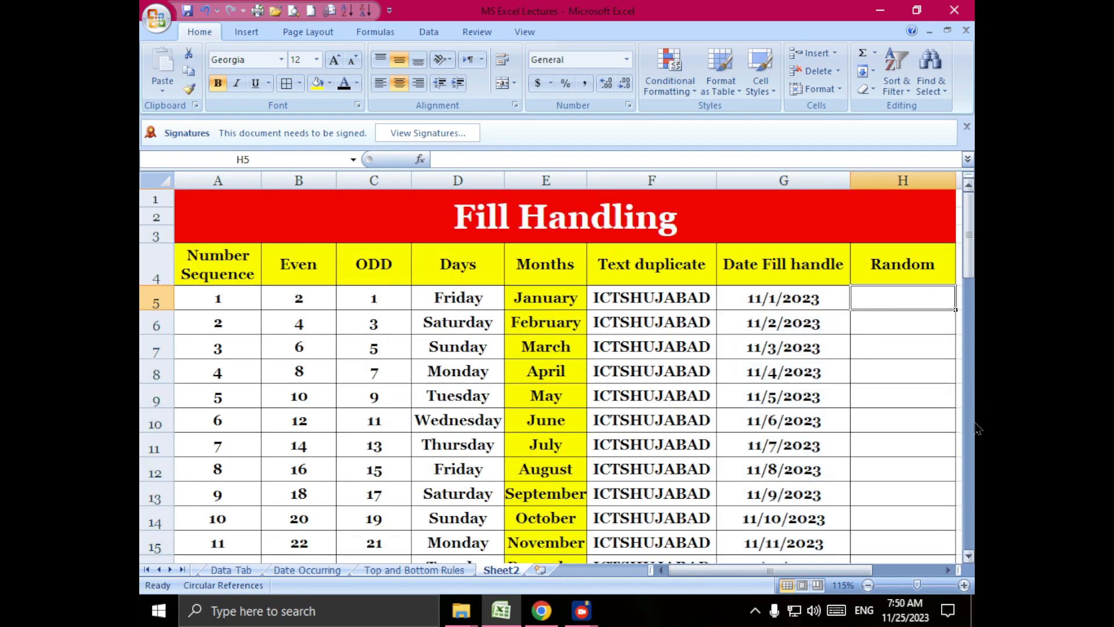
{"action": "type", "text": "5"}
{"action": "key", "text": "Return"}
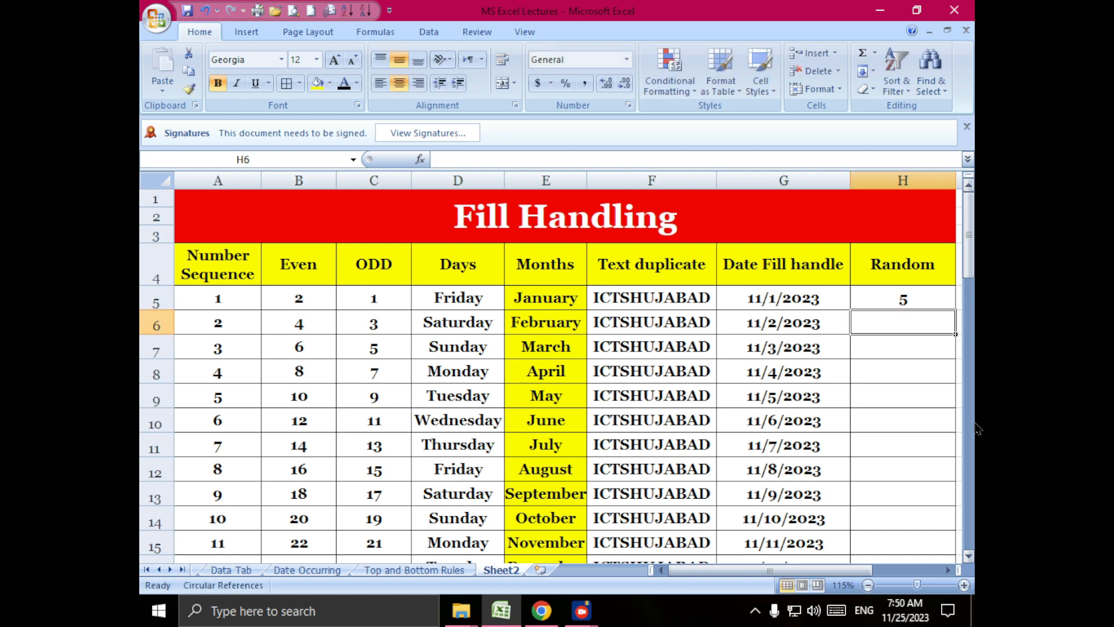
{"action": "type", "text": "15"}
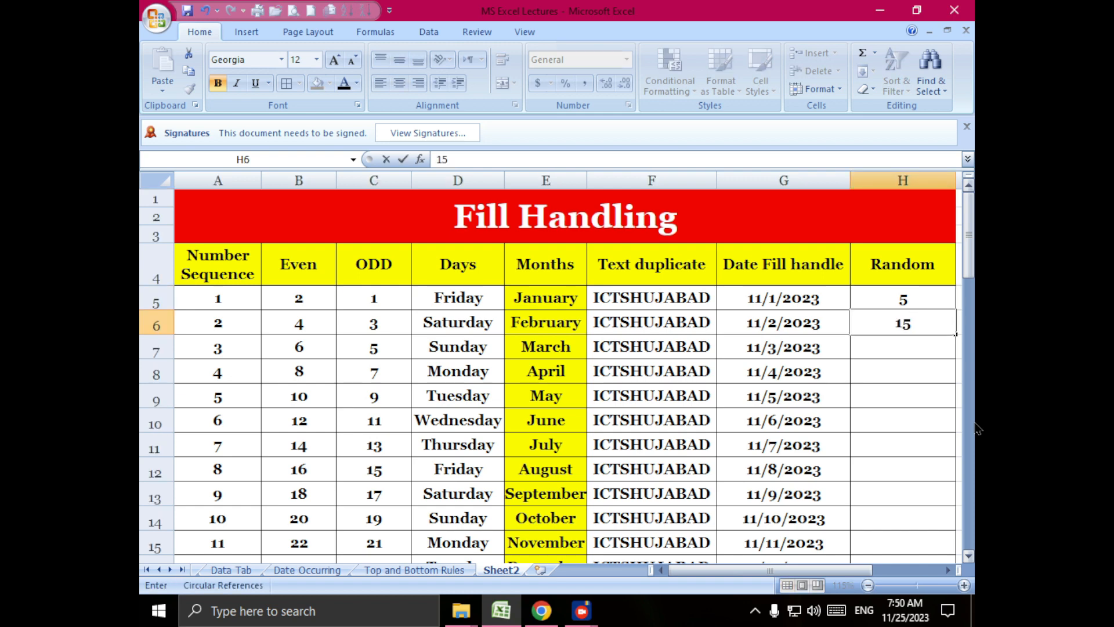
{"action": "key", "text": "Return"}
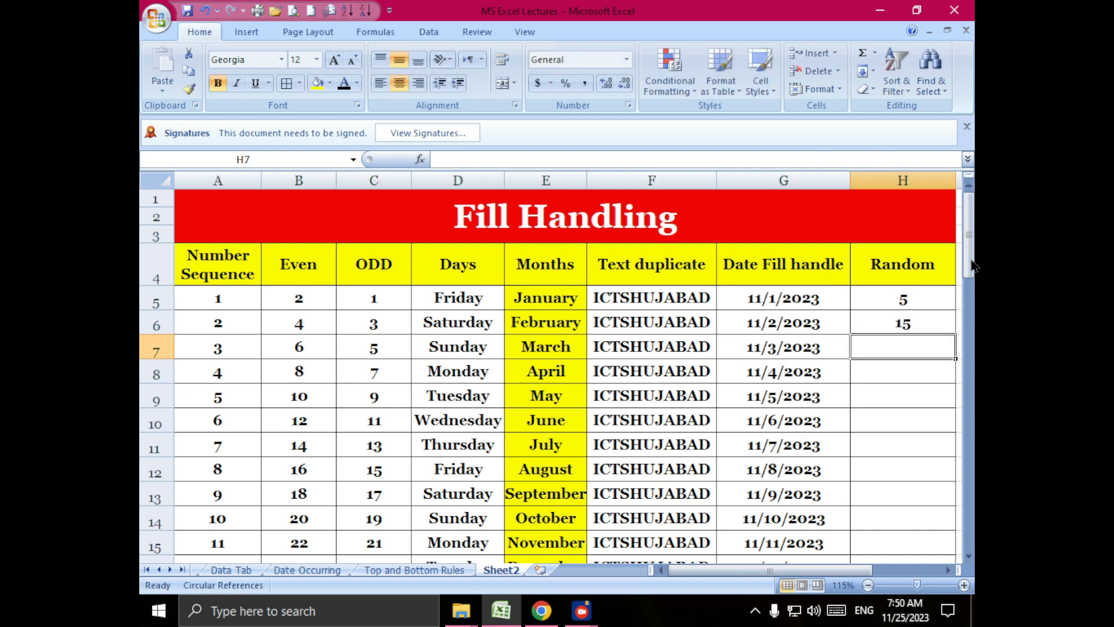
- Fill the Random series down from H5:H6 to row 24 with the fill handle, continuing in increments of 10
{"action": "left_click_drag", "start_coordinate": [934, 296], "coordinate": [933, 321]}
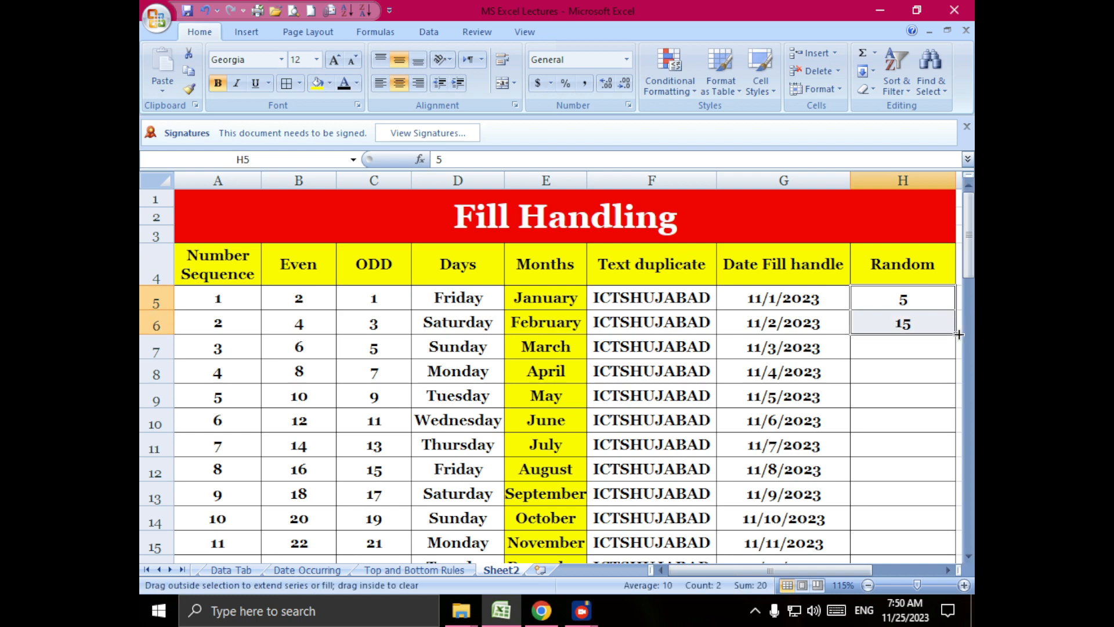
{"action": "left_click_drag", "start_coordinate": [959, 334], "coordinate": [928, 495]}
{"action": "scroll", "coordinate": [920, 463], "scroll_direction": "up", "scroll_amount": 3}
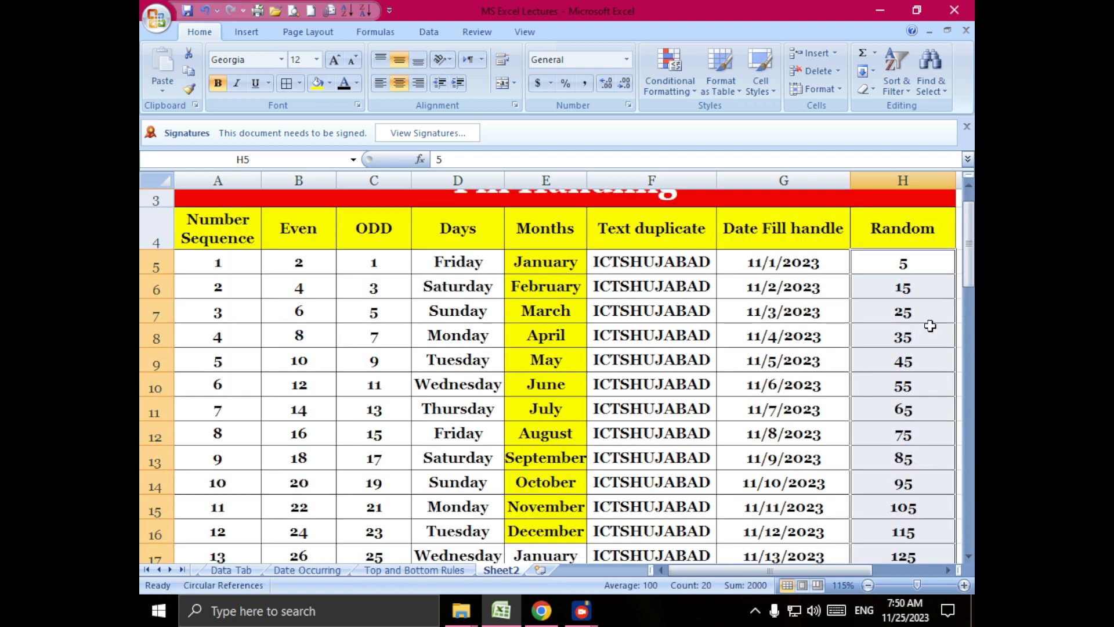
{"action": "left_click", "coordinate": [929, 264]}
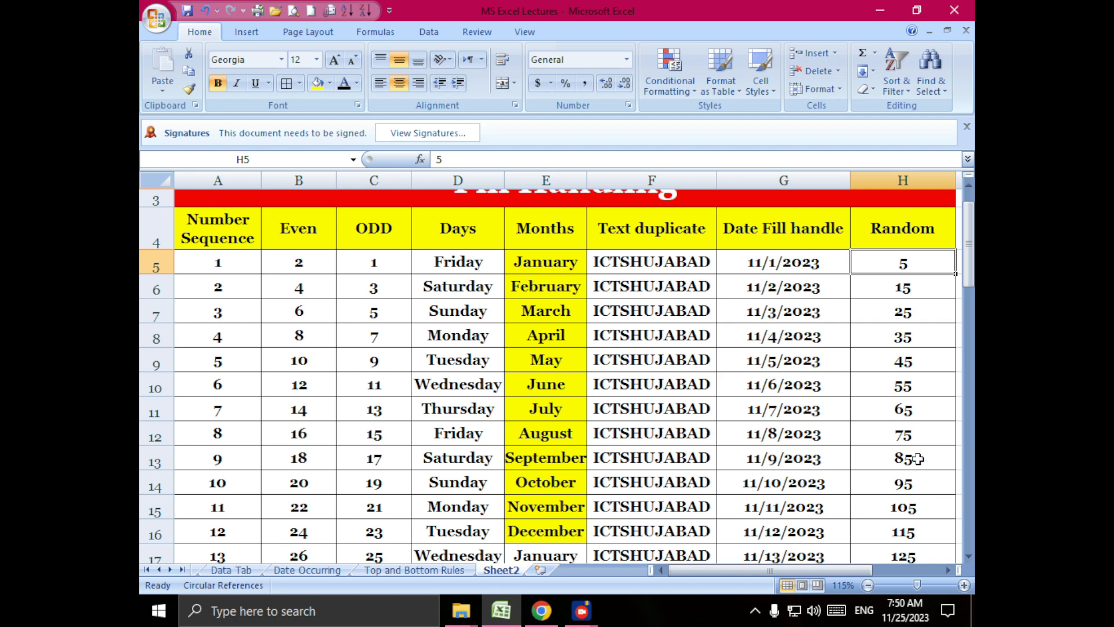
{"action": "scroll", "coordinate": [908, 423], "scroll_direction": "up", "scroll_amount": 1}
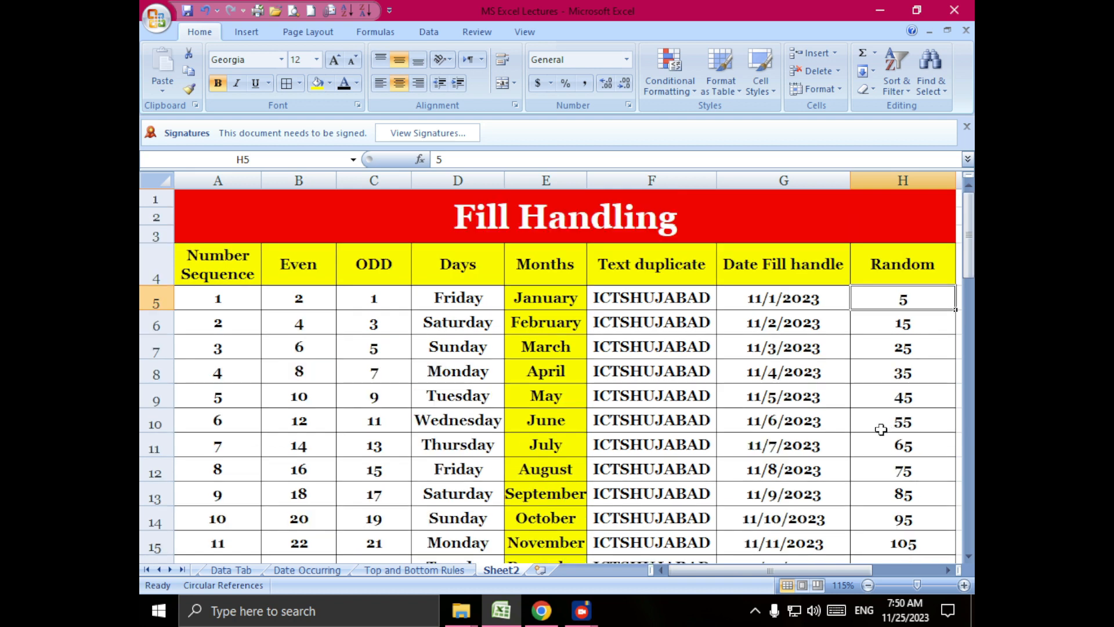